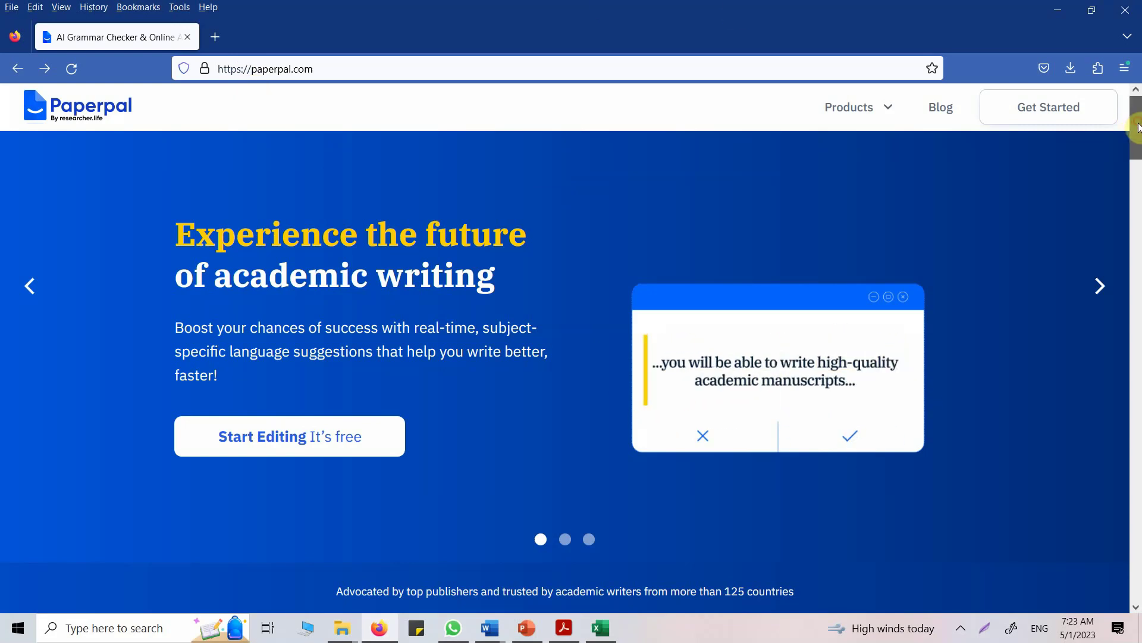
Step: Scroll the Paperpal homepage down to the Manuscript, Web editor and Word add-in cards
drag(1137, 128, 260, 107)
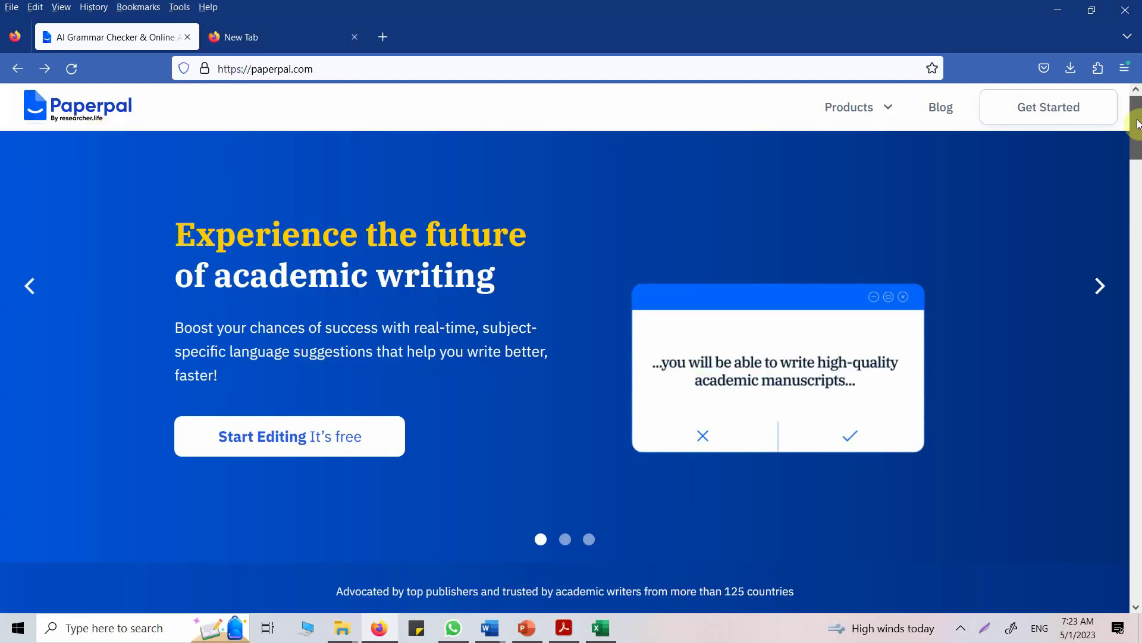
drag(1136, 128, 1138, 267)
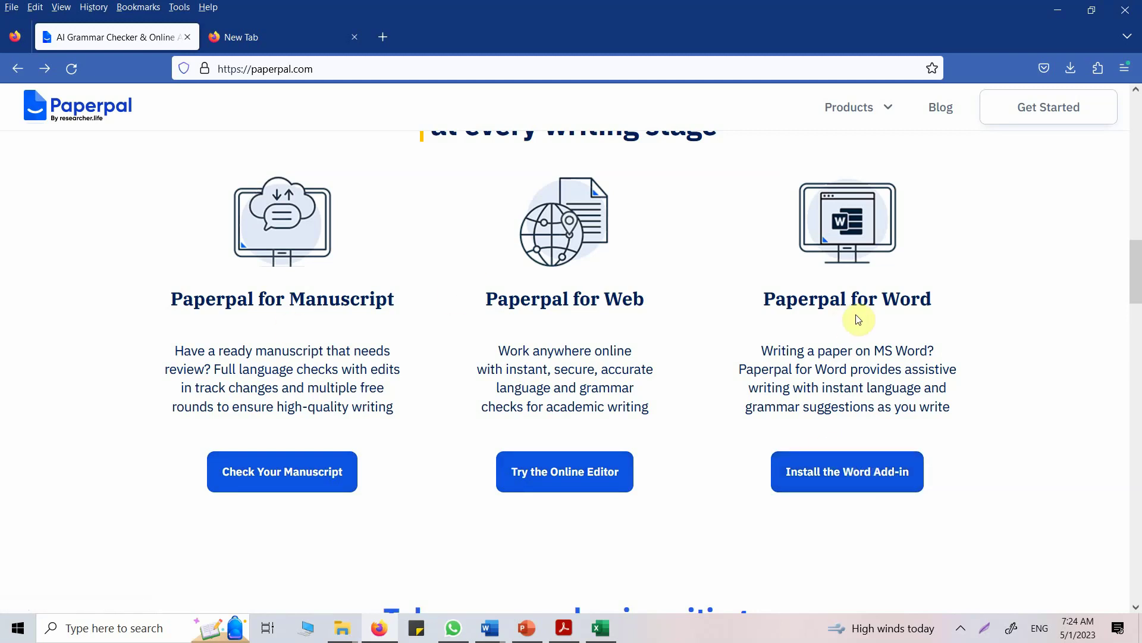
mouse_move(1135, 261)
mouse_down()
mouse_move(1137, 506)
mouse_move(1137, 252)
mouse_up()
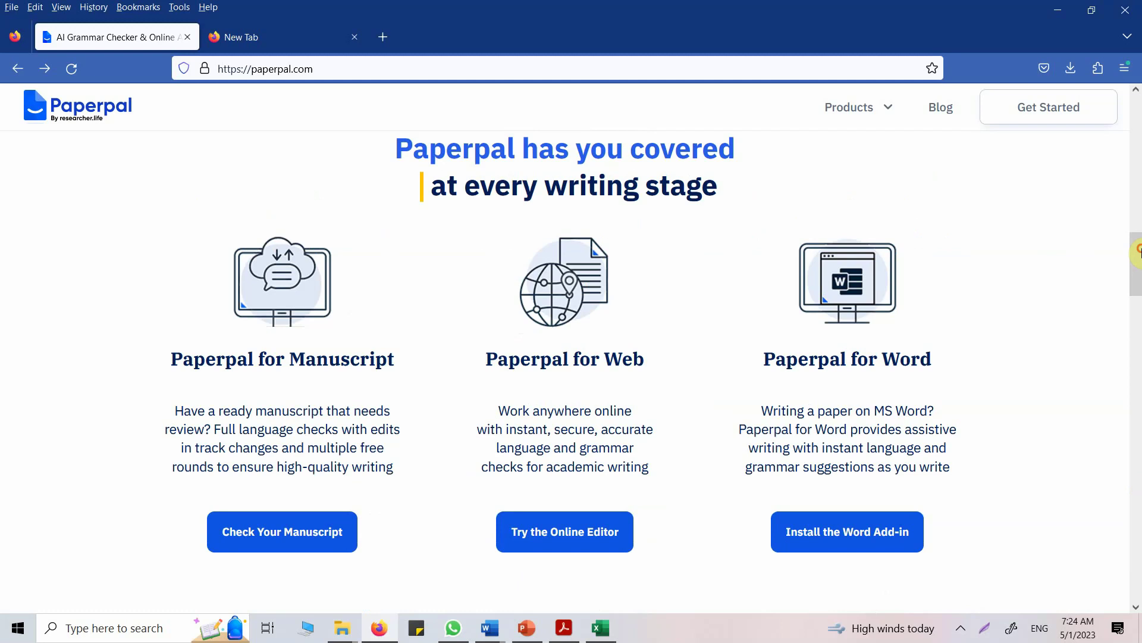
Step: Open Check Your Manuscript in a new tab and switch to that edit.paperpal.com/manuscript tab
right_click(268, 540)
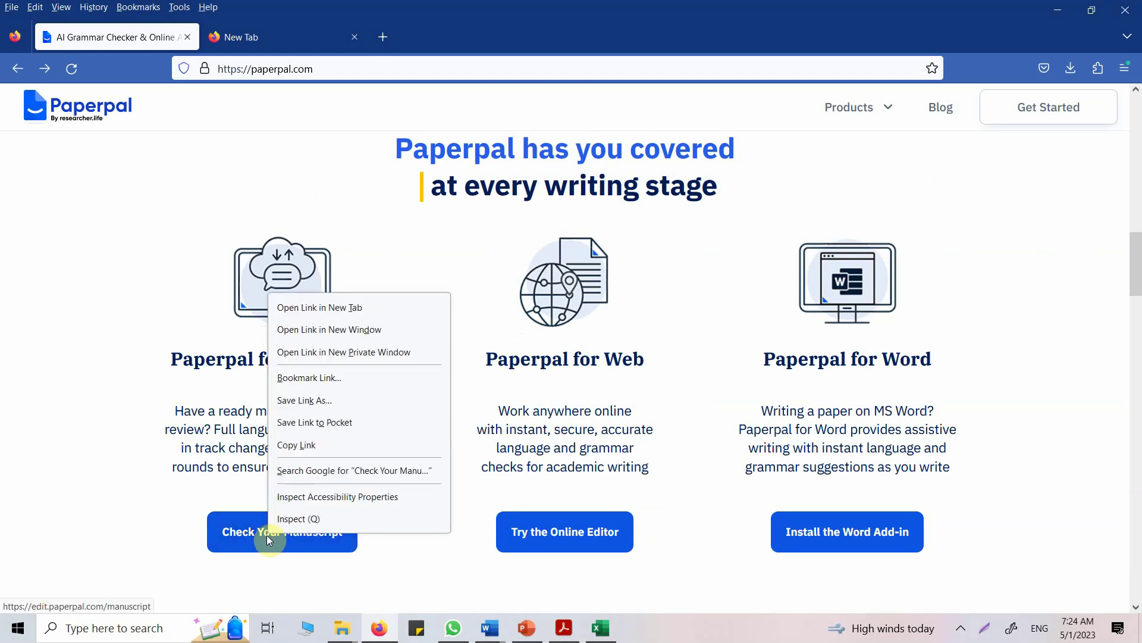
click(363, 307)
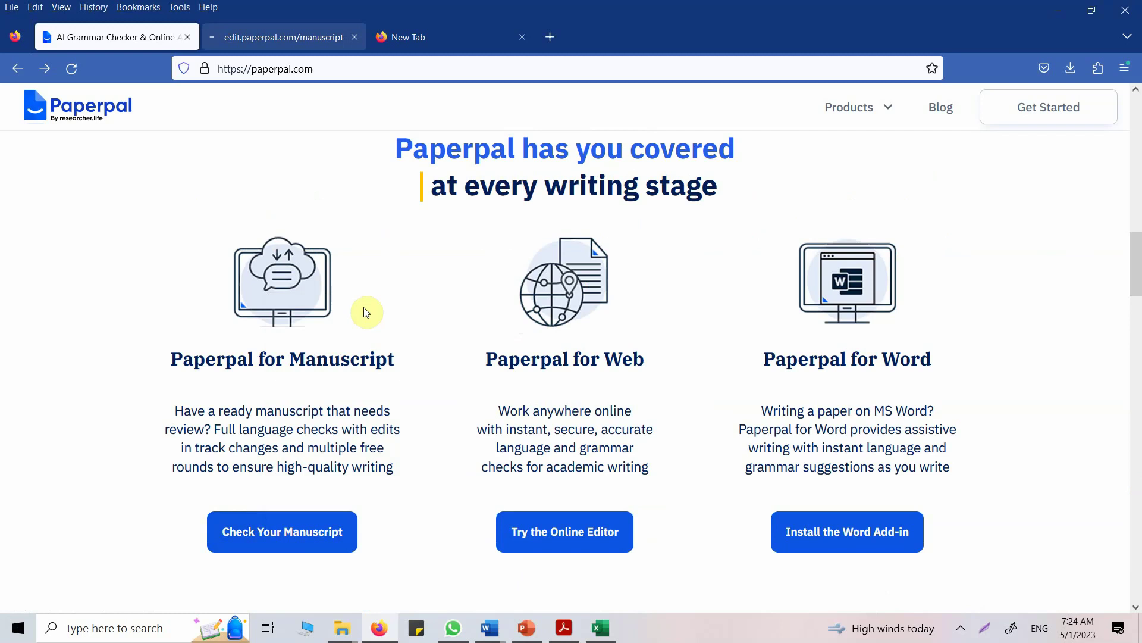
click(263, 36)
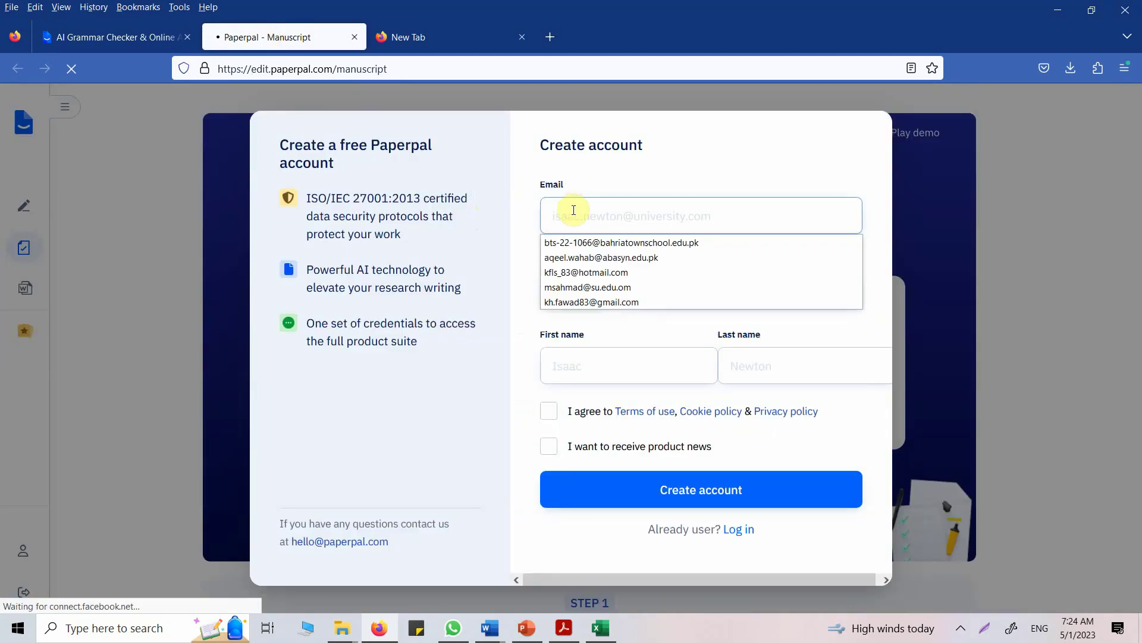
Step: Fill in the saved e-mail, the account password, and the first and last names
click(588, 301)
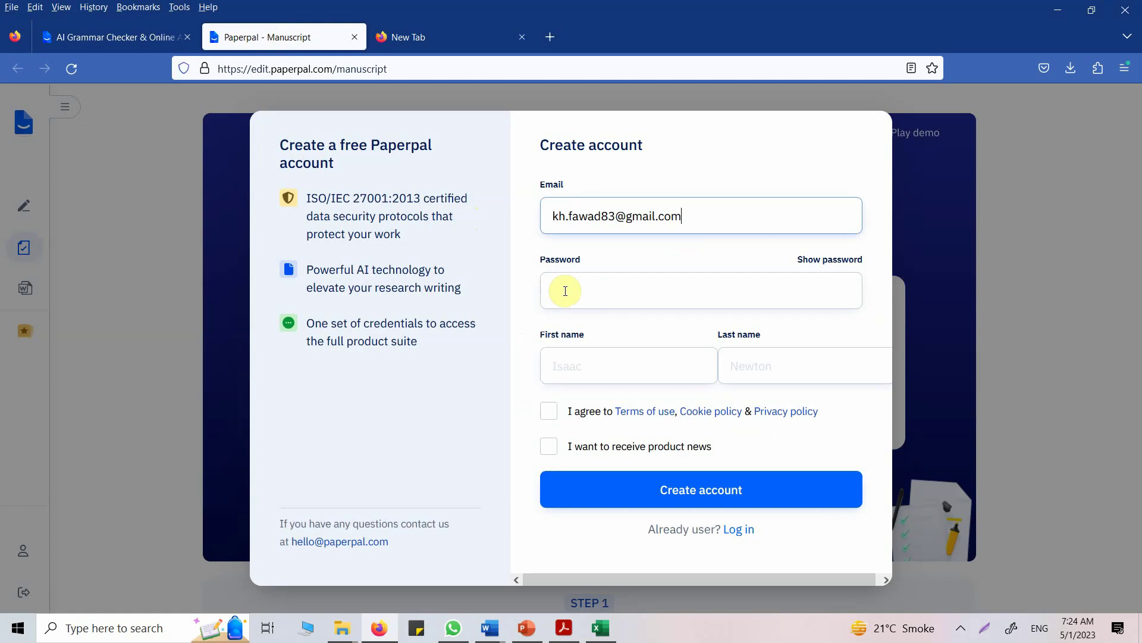
click(564, 290)
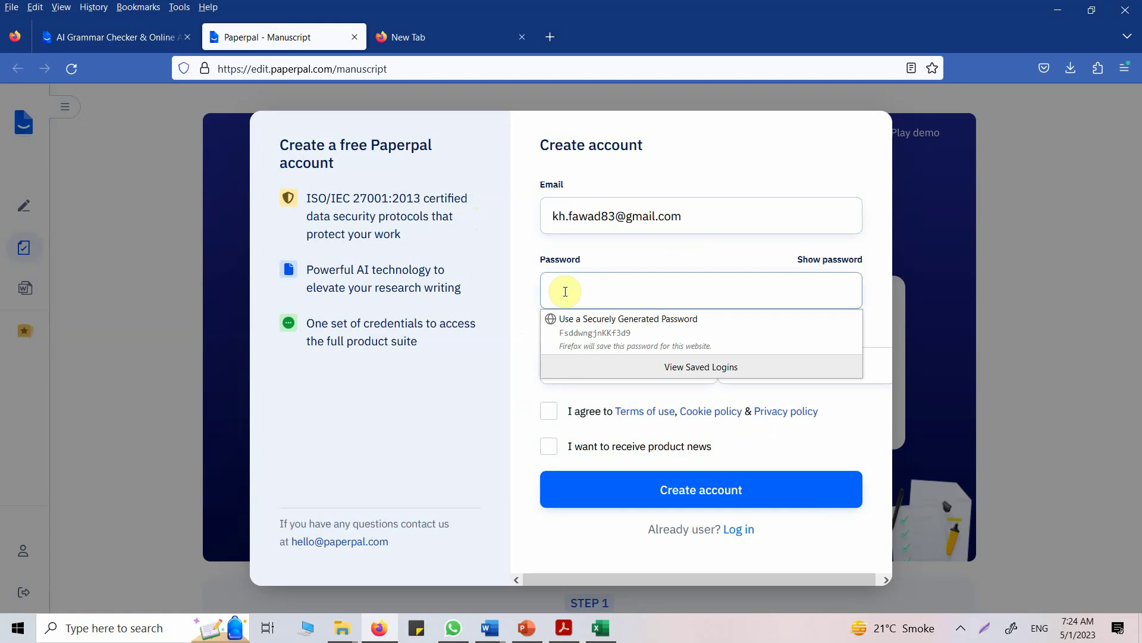
text(••)
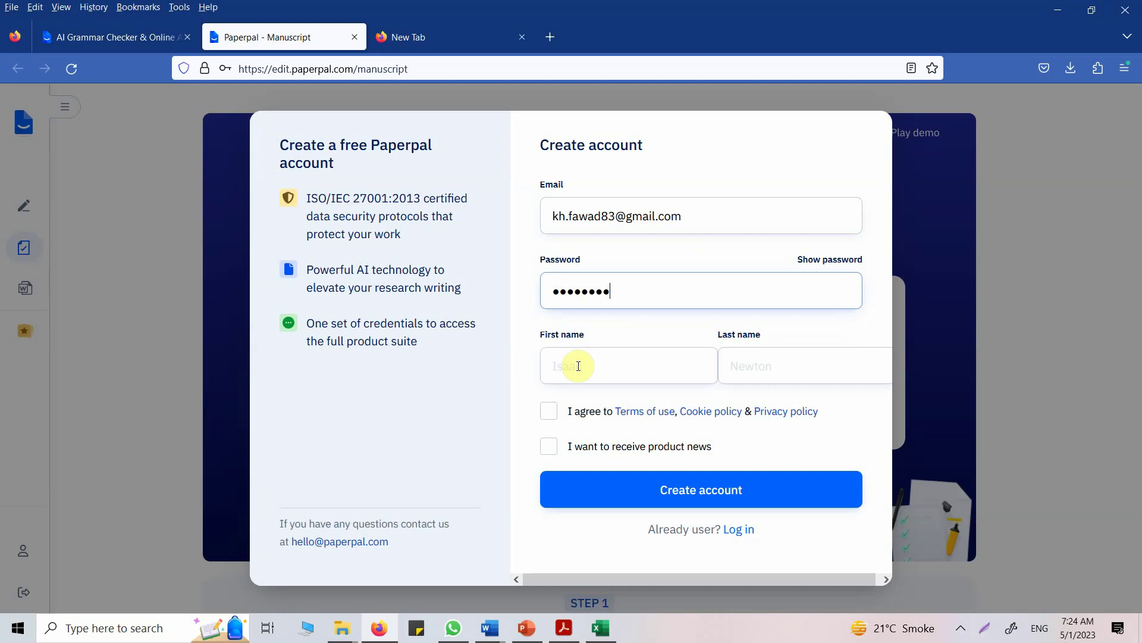
click(585, 374)
text(Fawa)
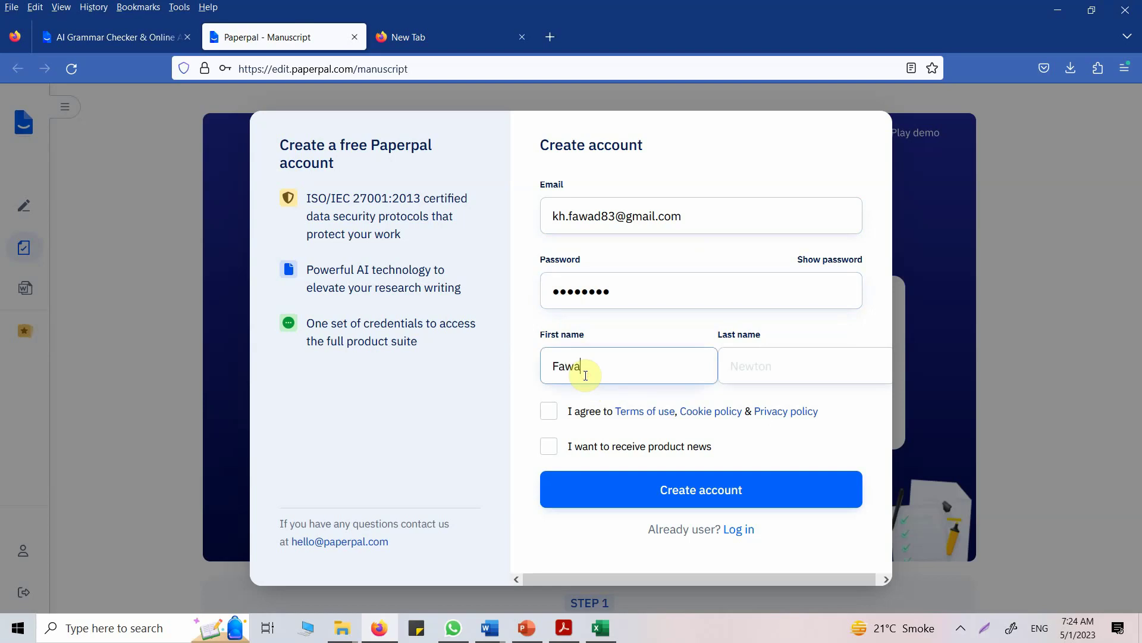
text(d)
key(Tab)
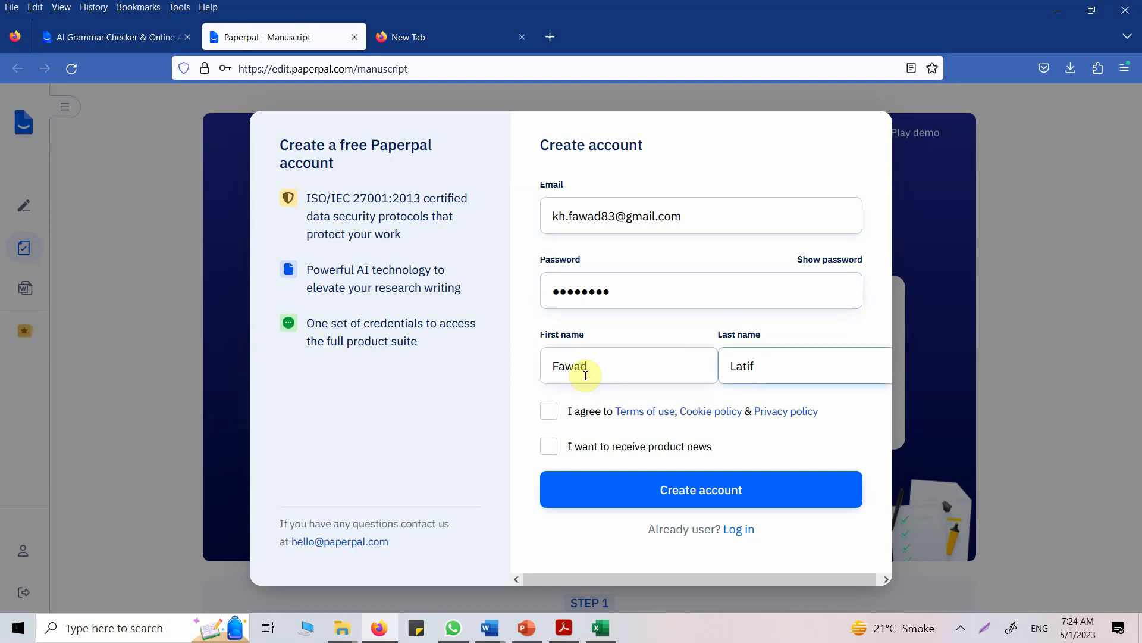
Step: Accept the terms and the product-news opt-in, create the account, and save the login in Firefox
click(548, 411)
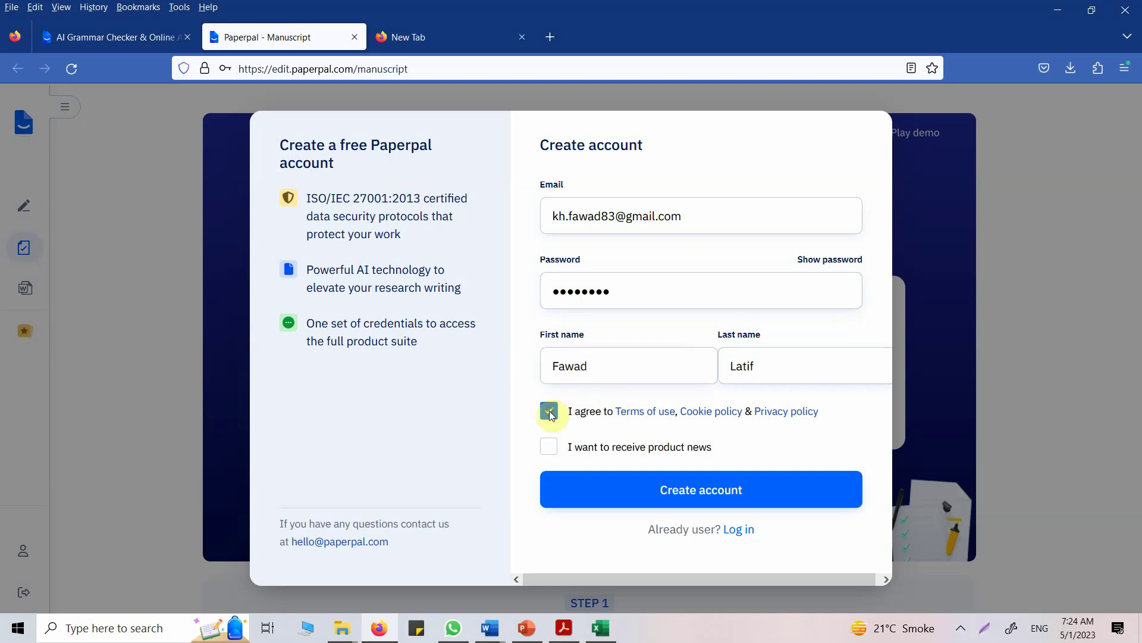
click(550, 448)
click(653, 498)
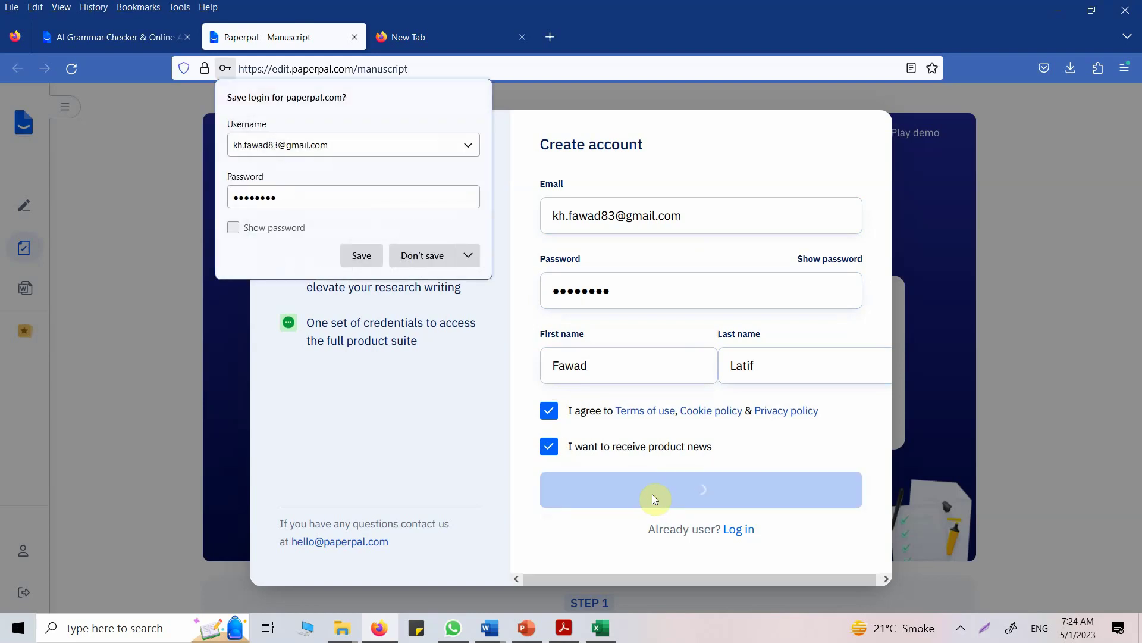
click(361, 256)
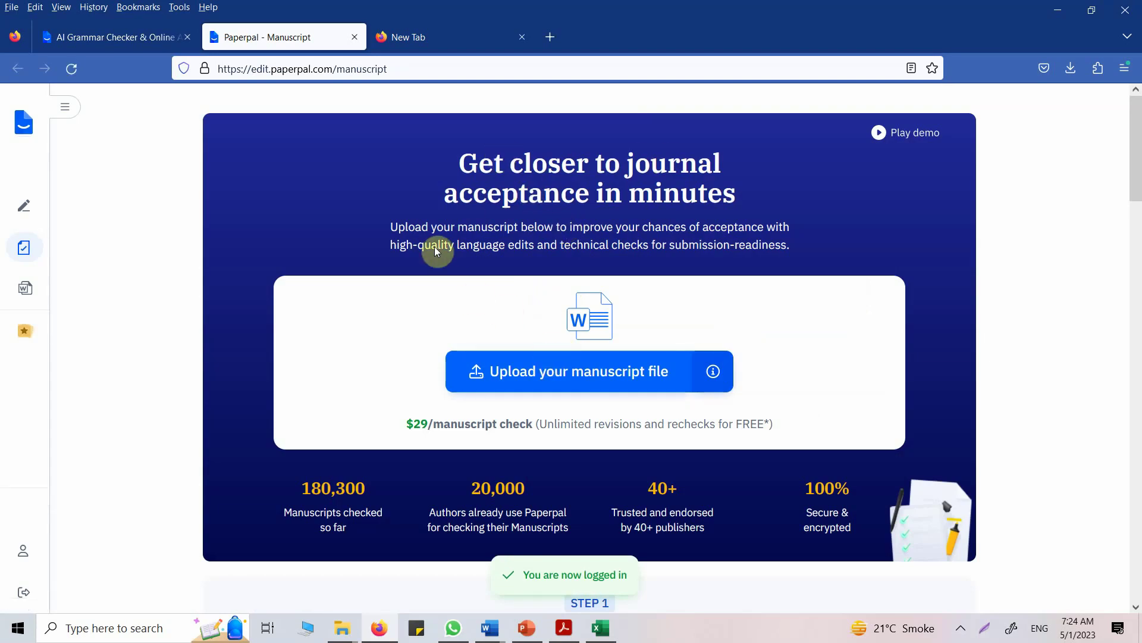
Step: Upload the Word manuscript from Google Drive > My Drive for checking
click(613, 372)
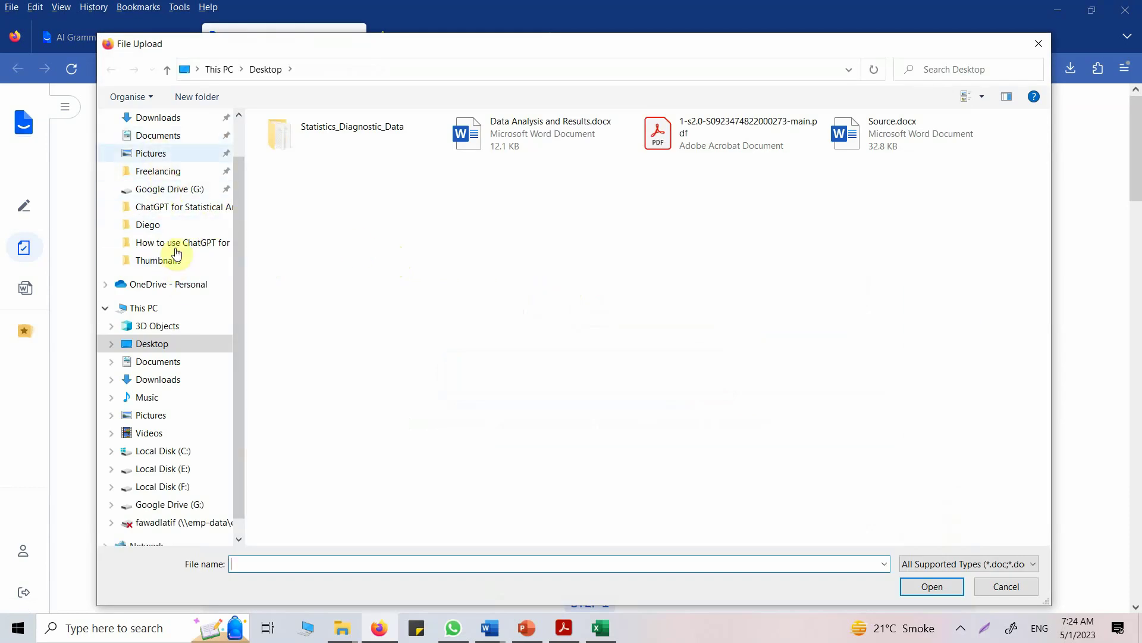
click(238, 137)
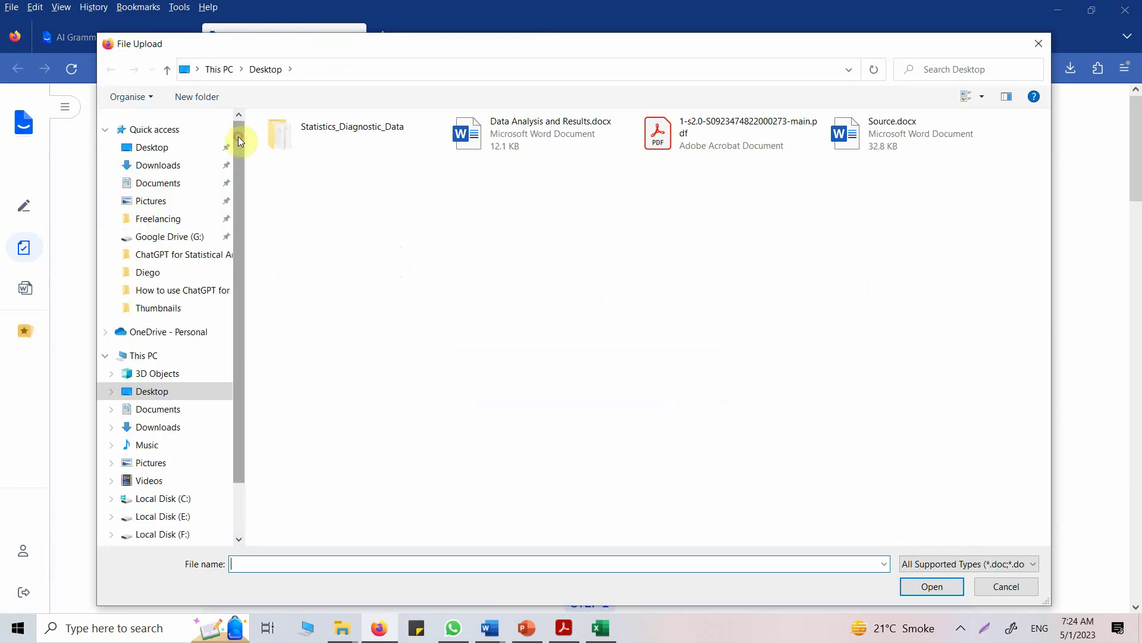
click(169, 238)
click(322, 175)
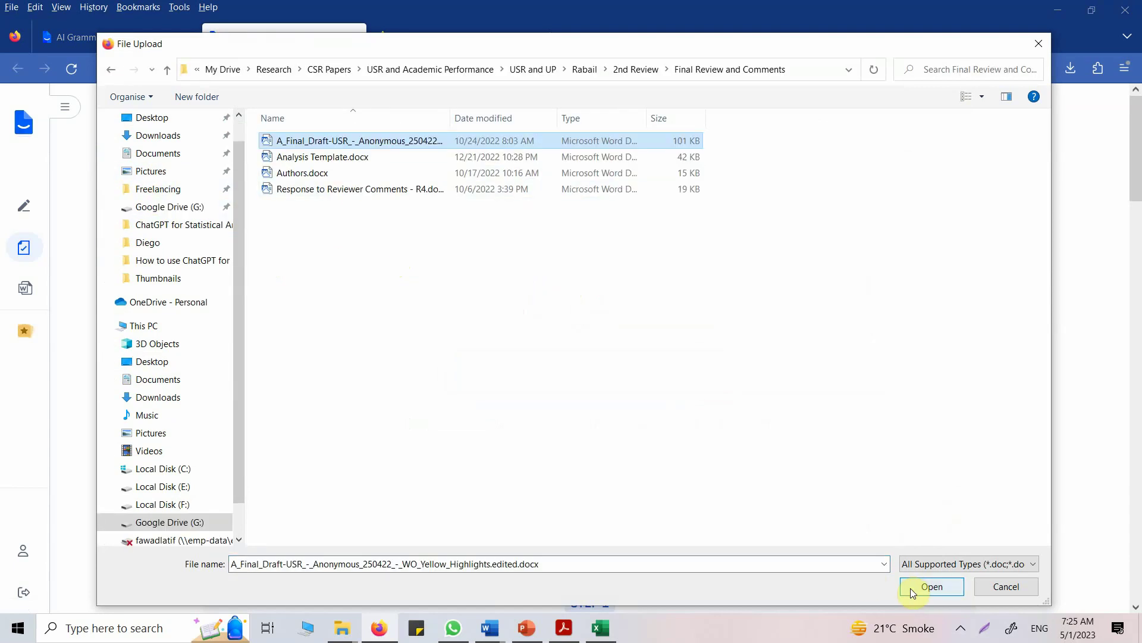
click(912, 588)
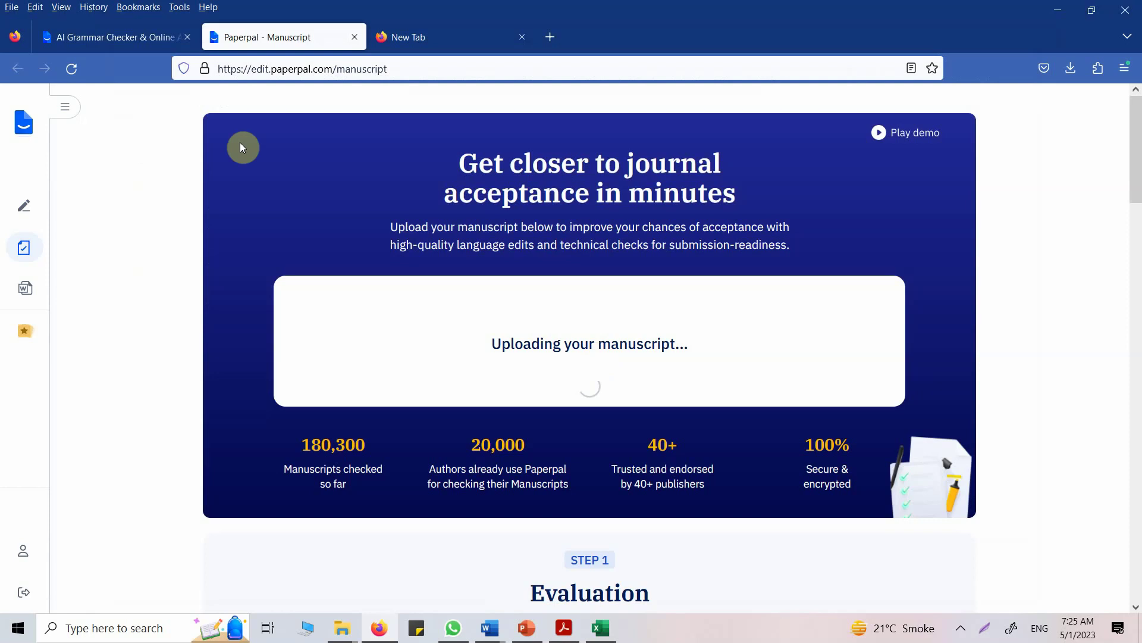
Step: In the first tab, go through the online editor to Check your Manuscript and upload the first .docx from review-comments
click(127, 39)
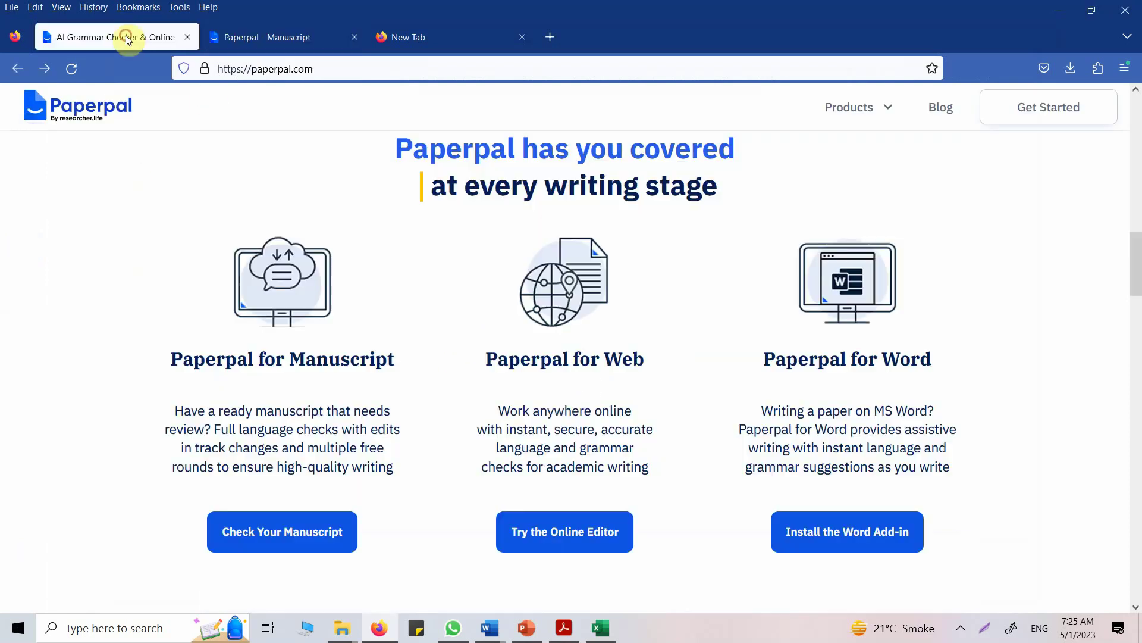
click(549, 535)
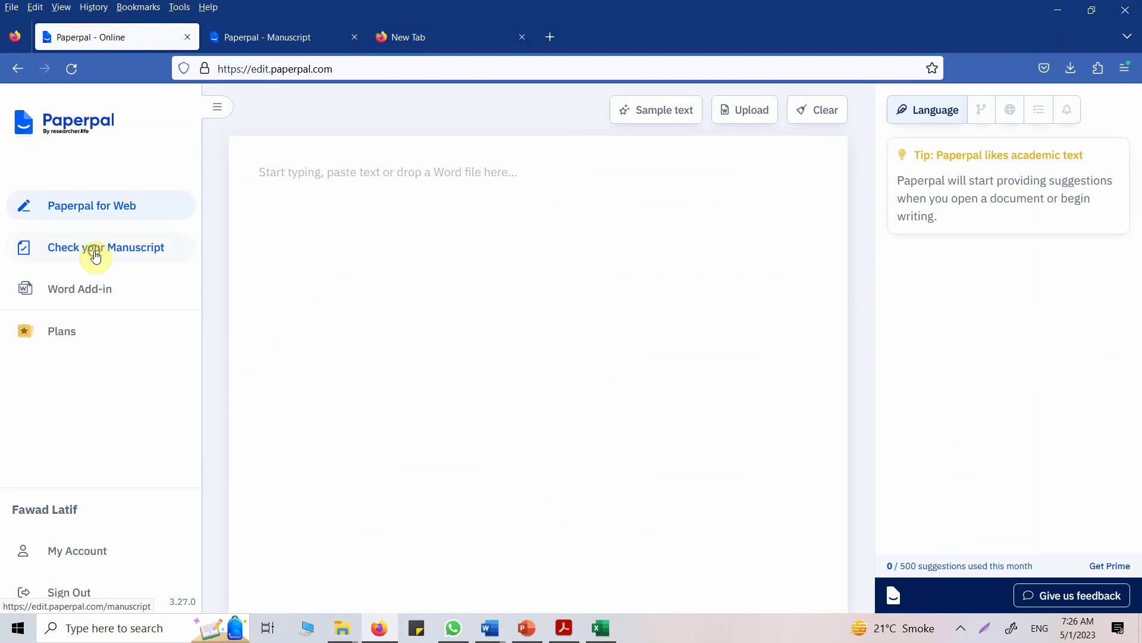
click(95, 257)
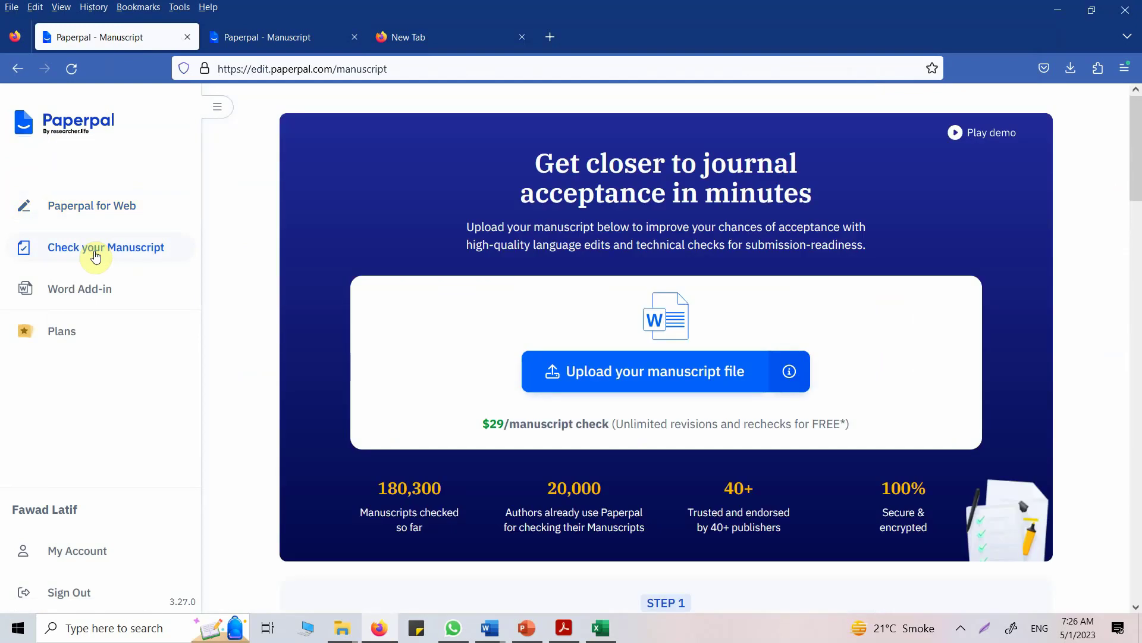
click(627, 382)
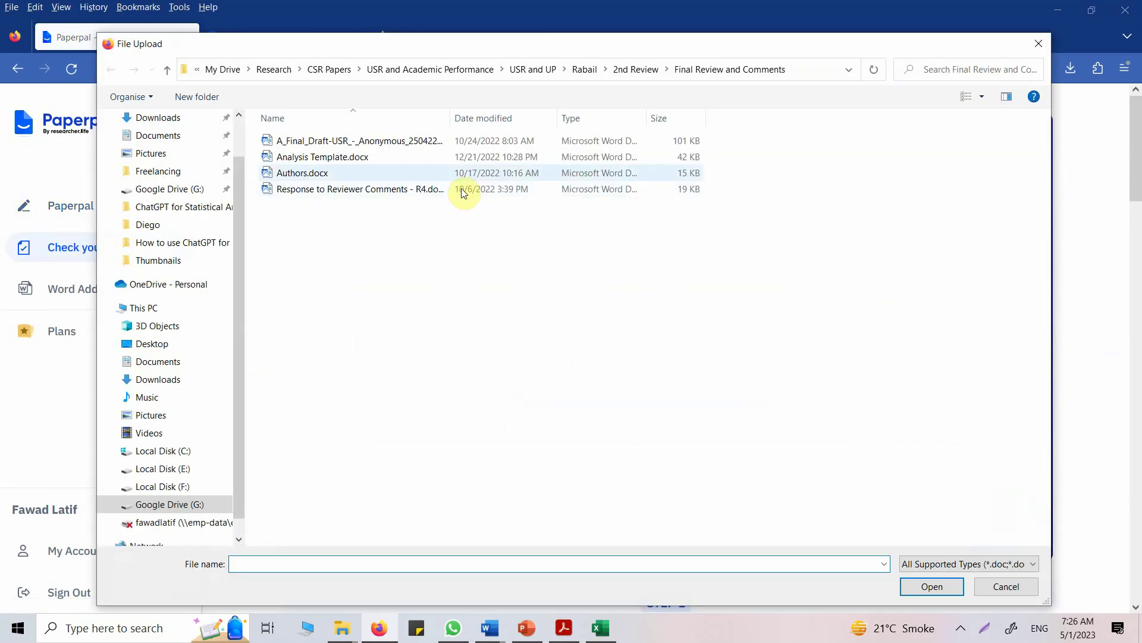
double_click(380, 142)
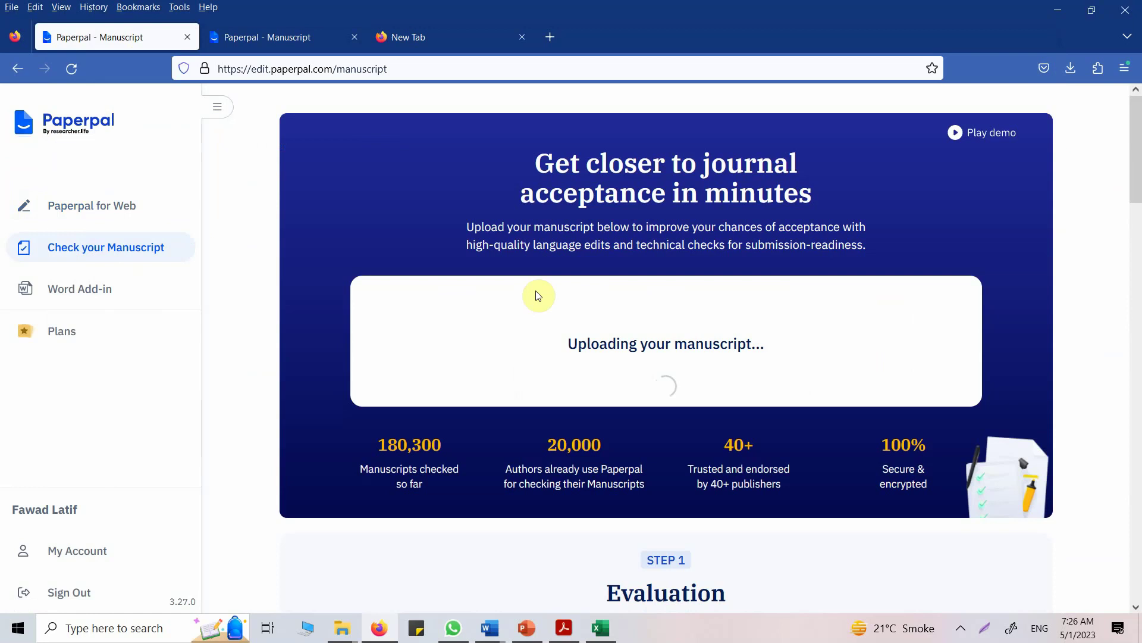
Step: Check both uploads' processing status, then go back twice in the first tab
click(275, 41)
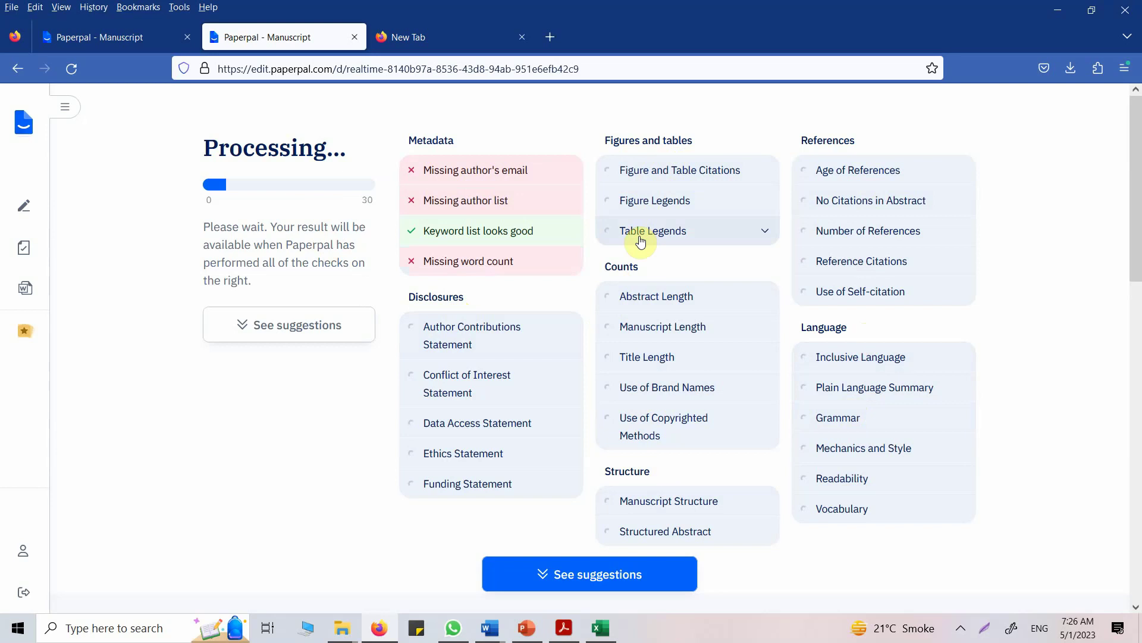
mouse_move(1138, 225)
mouse_down()
mouse_move(1137, 575)
mouse_move(1138, 238)
mouse_up()
click(126, 34)
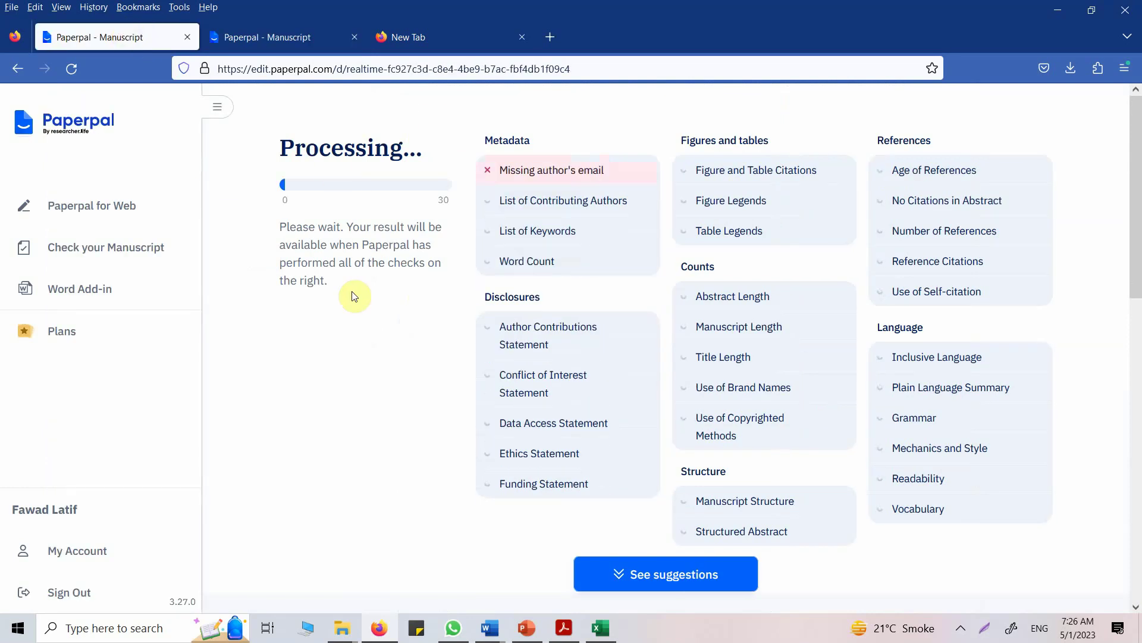
click(7, 77)
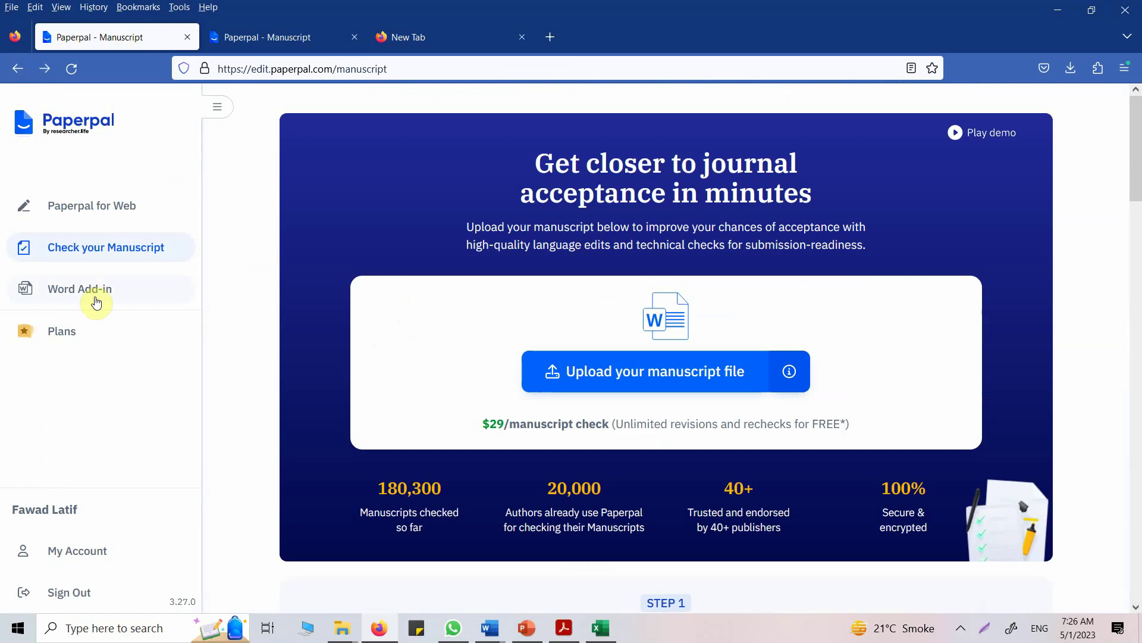
click(18, 69)
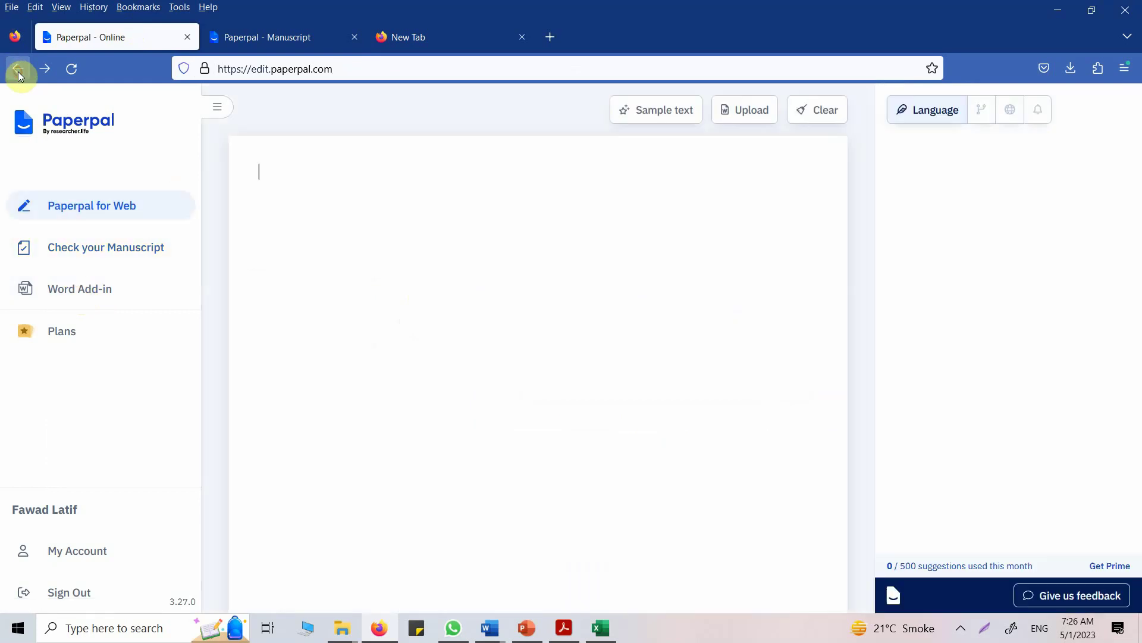
Step: From paperpal.com, open the Install the Word Add-in instructions, with a brief look at the Word manuscript
click(19, 70)
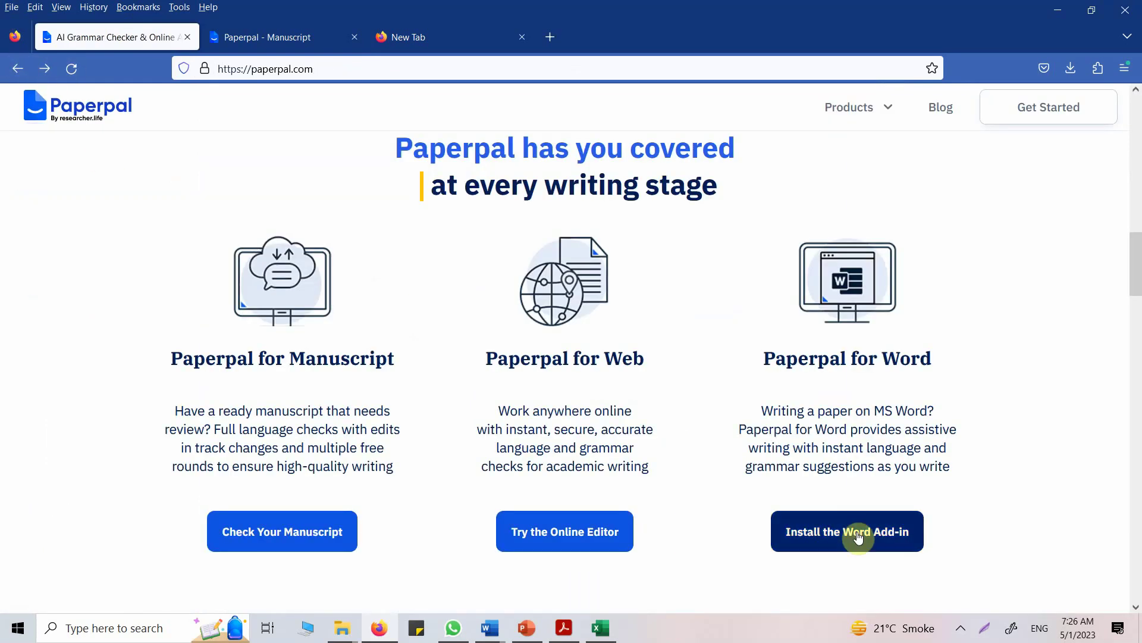
click(867, 548)
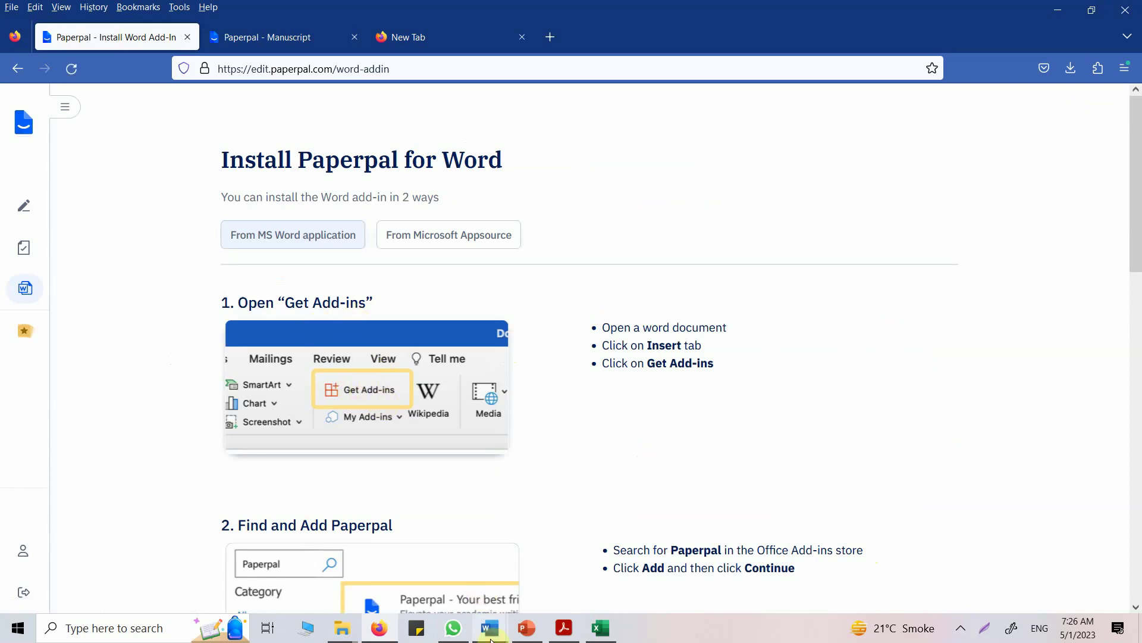
click(432, 565)
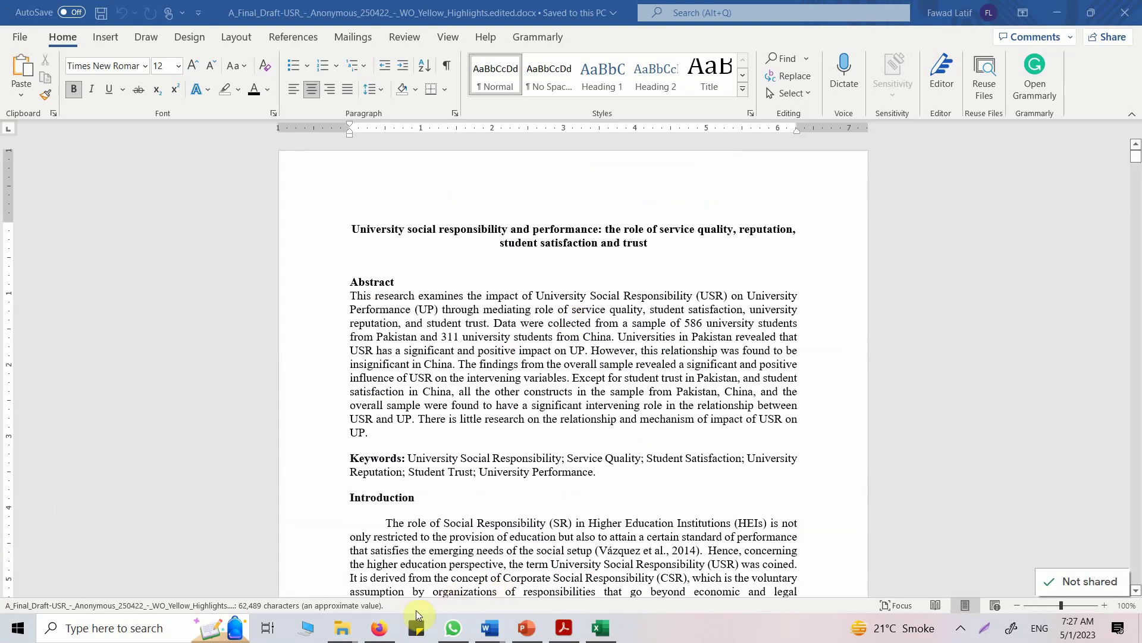
click(380, 629)
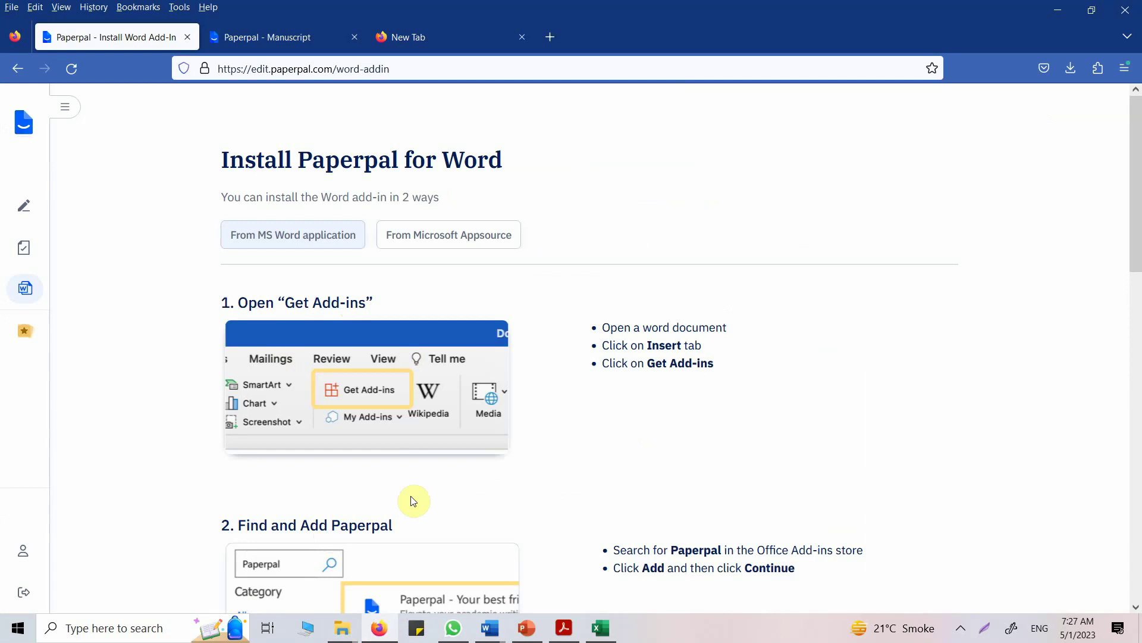
Step: Open Word's Office add-ins store, checking the browser install steps and the manuscript check along the way
click(489, 628)
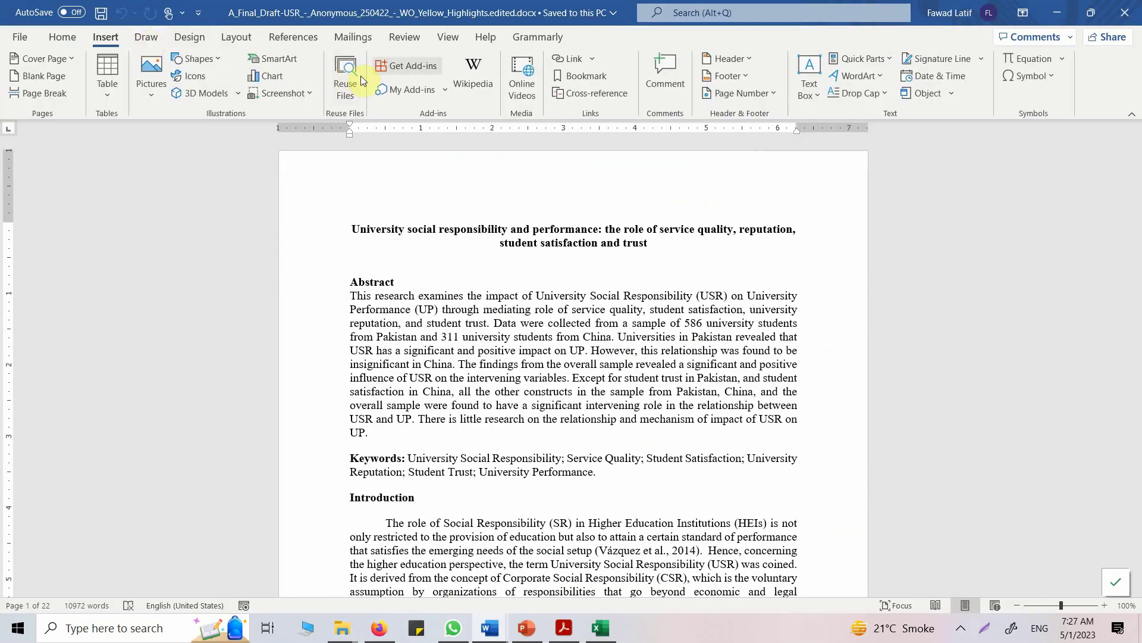
click(391, 64)
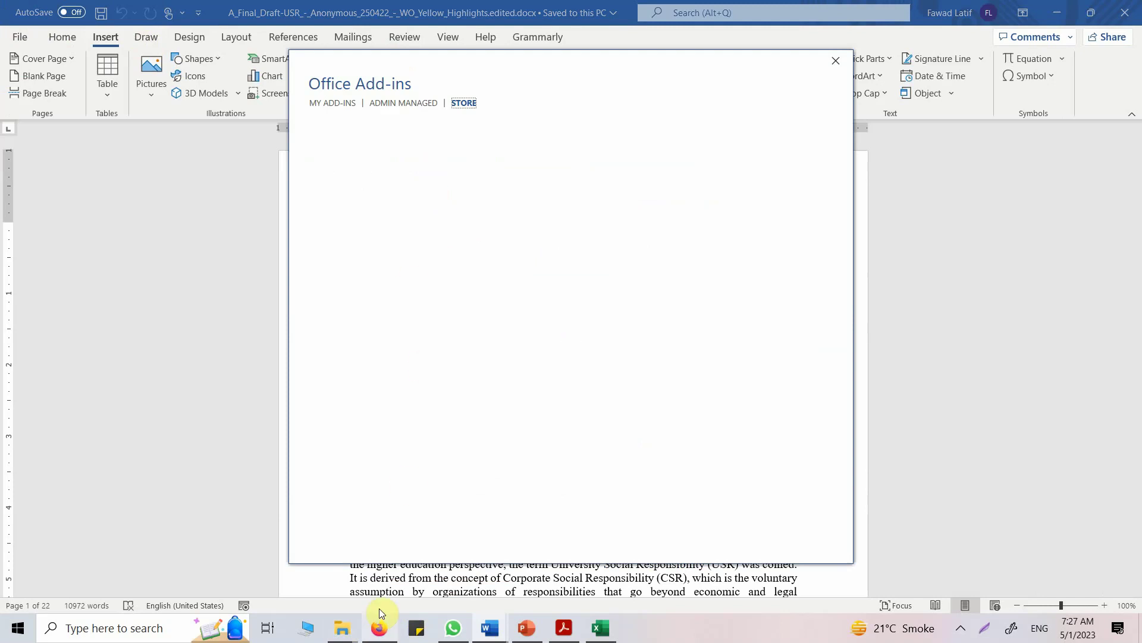
click(379, 627)
scroll(503, 403, down, 5)
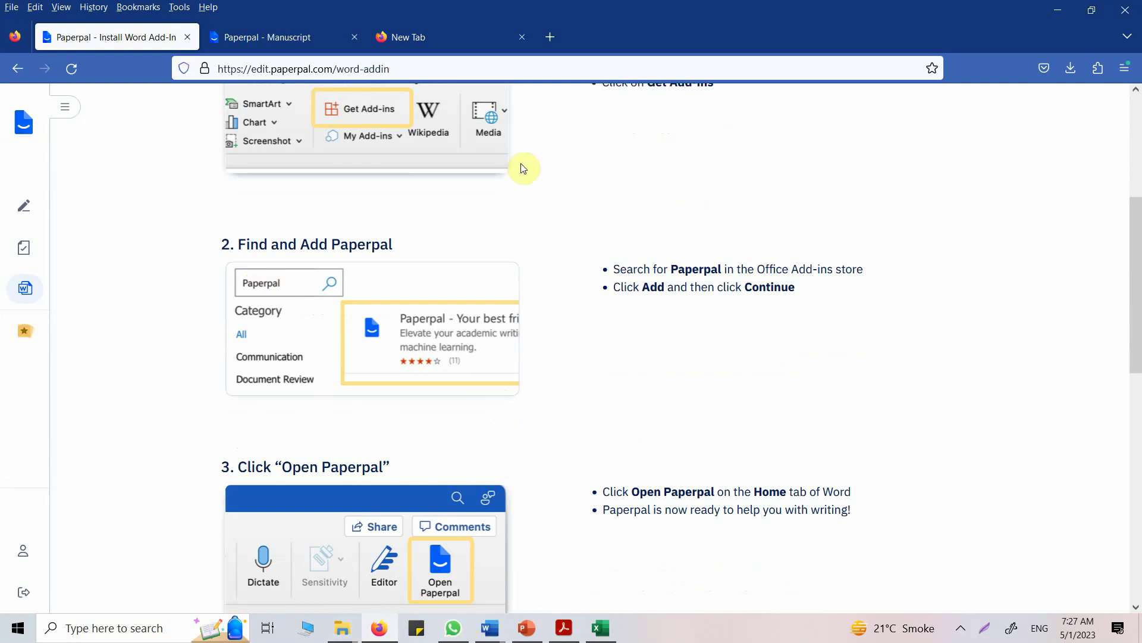
click(258, 47)
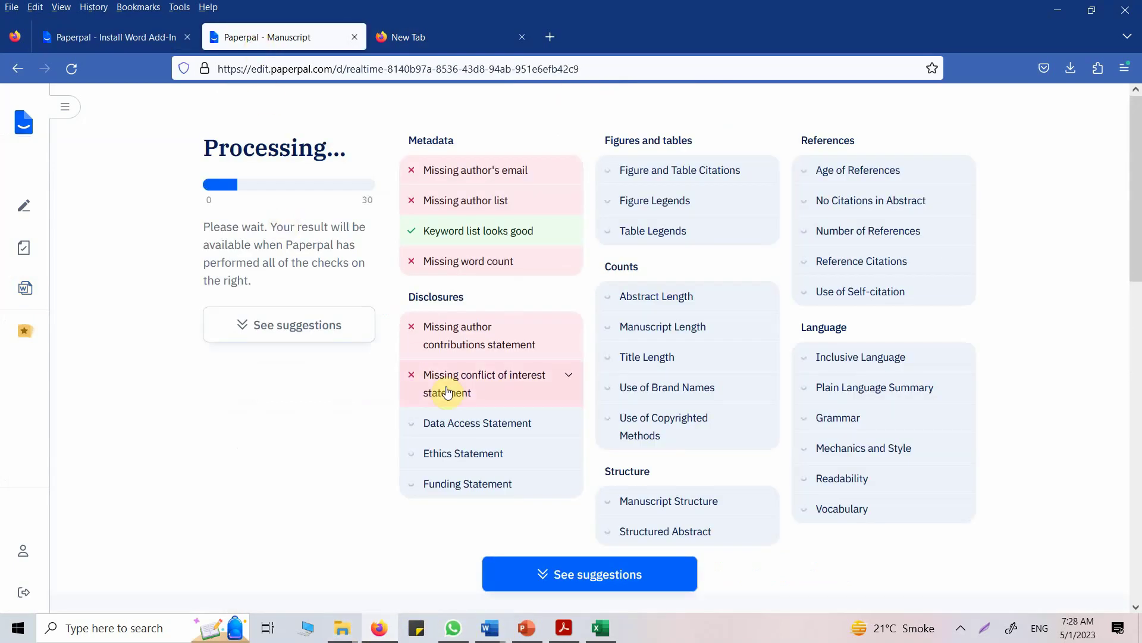
click(501, 633)
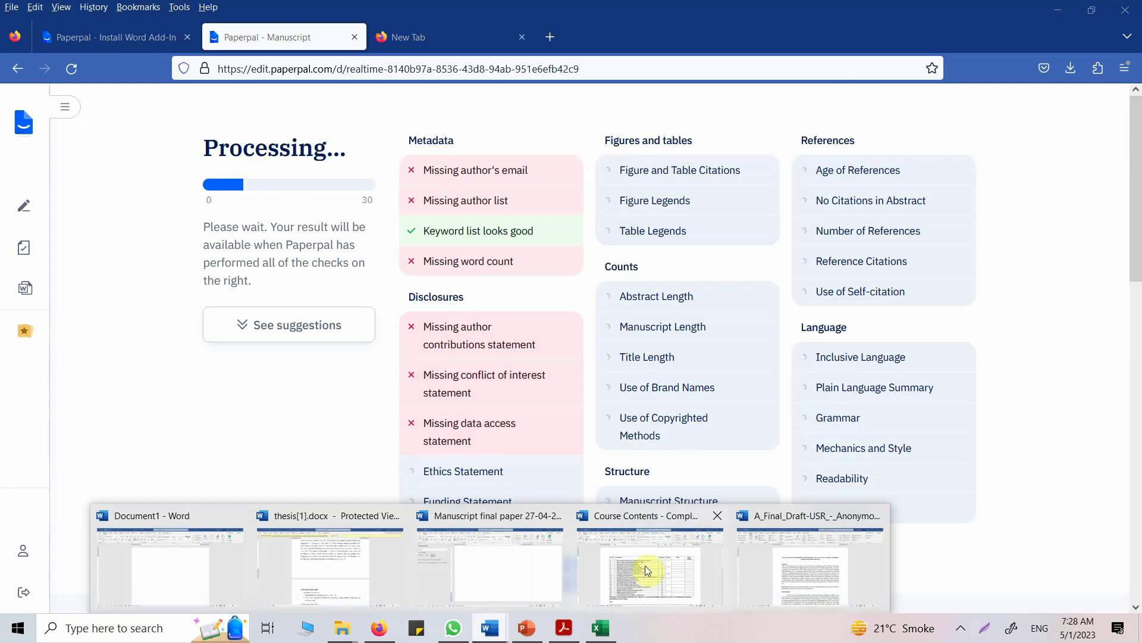
click(794, 567)
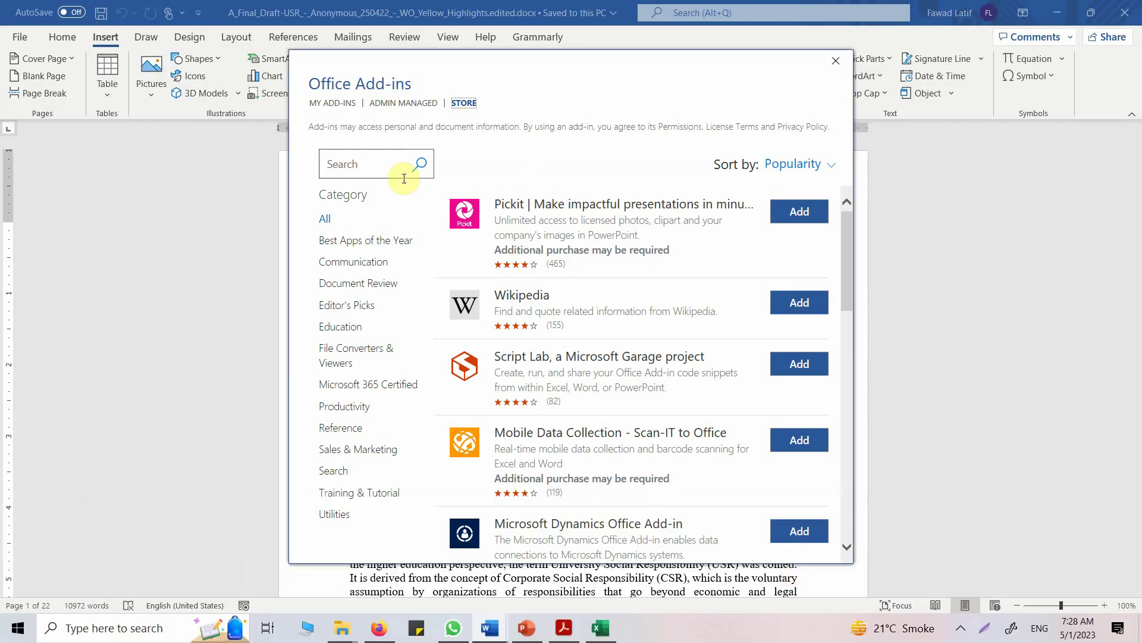
Step: Search the store for 'PaperPal', add it, accept the licence terms and dismiss the tip
click(380, 165)
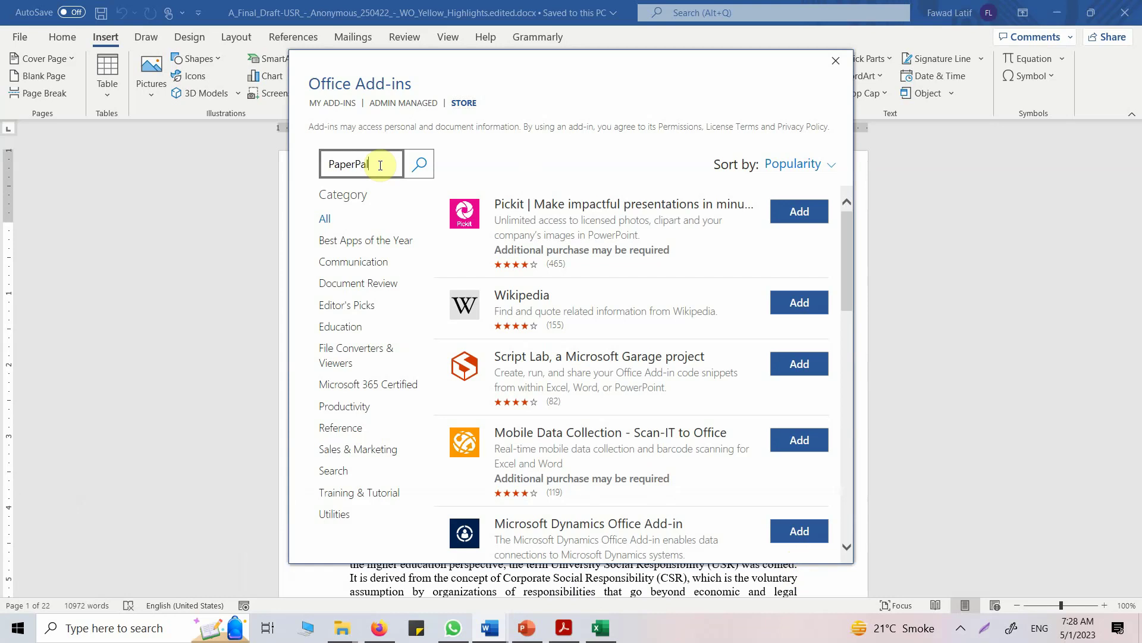
click(421, 163)
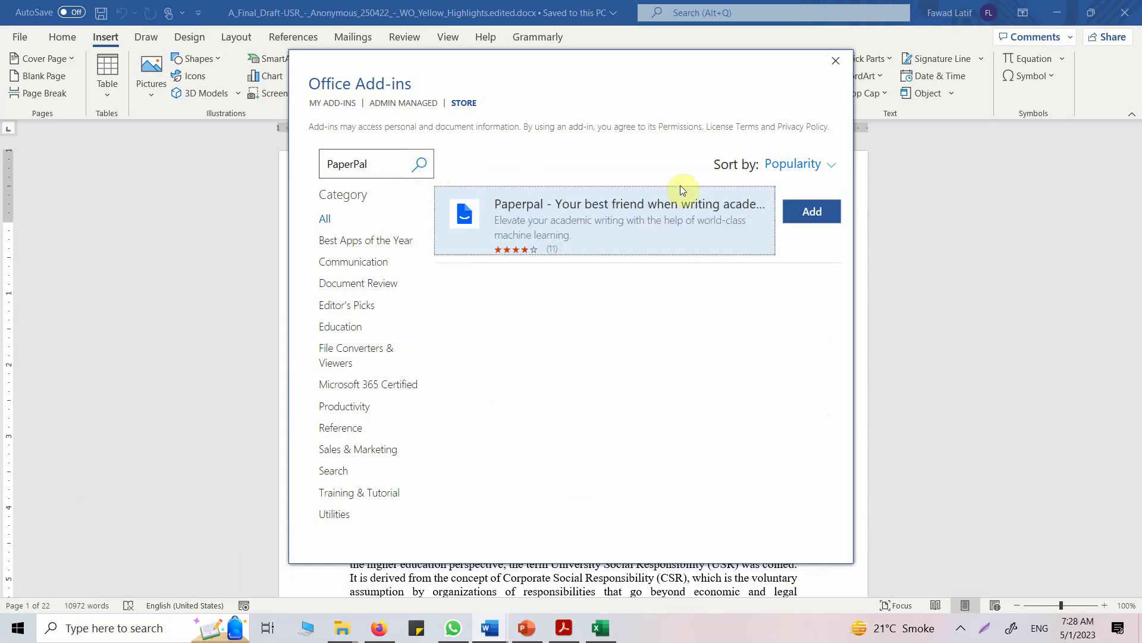
click(812, 211)
click(714, 331)
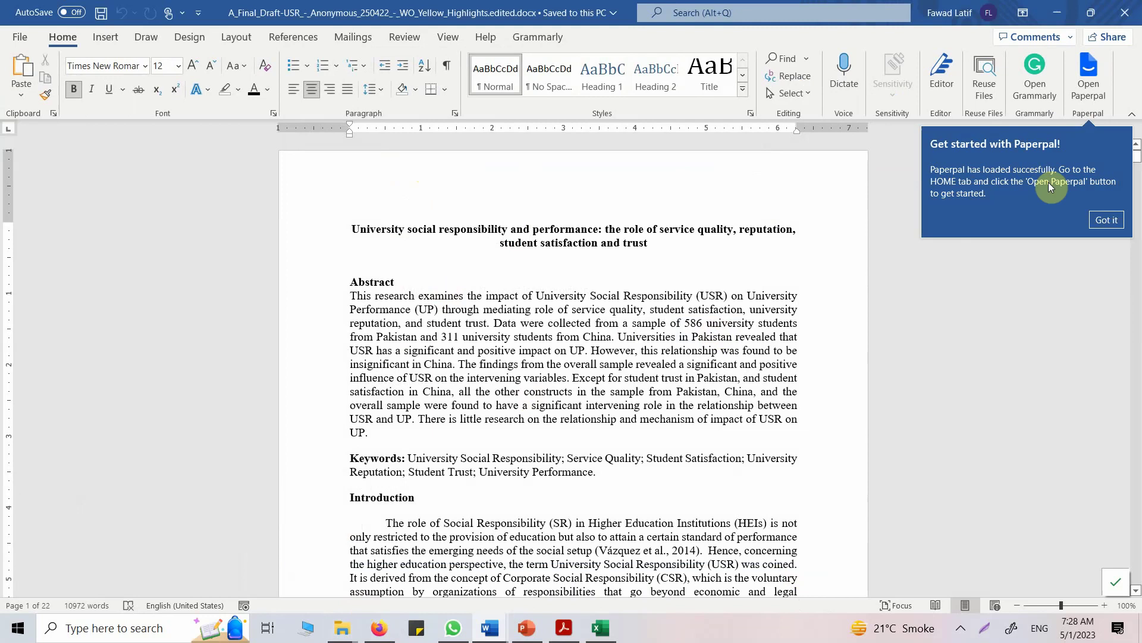
click(1107, 220)
Step: Open the Paperpal pane beside the document and log in from below the sign-up form
click(1074, 77)
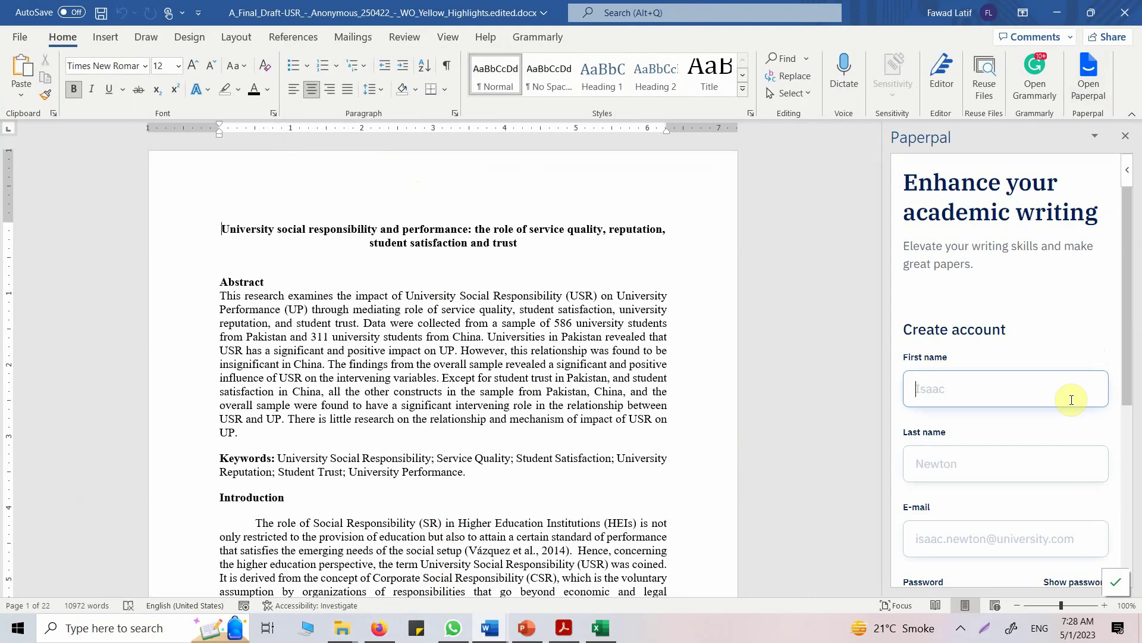
drag(1135, 351, 1138, 547)
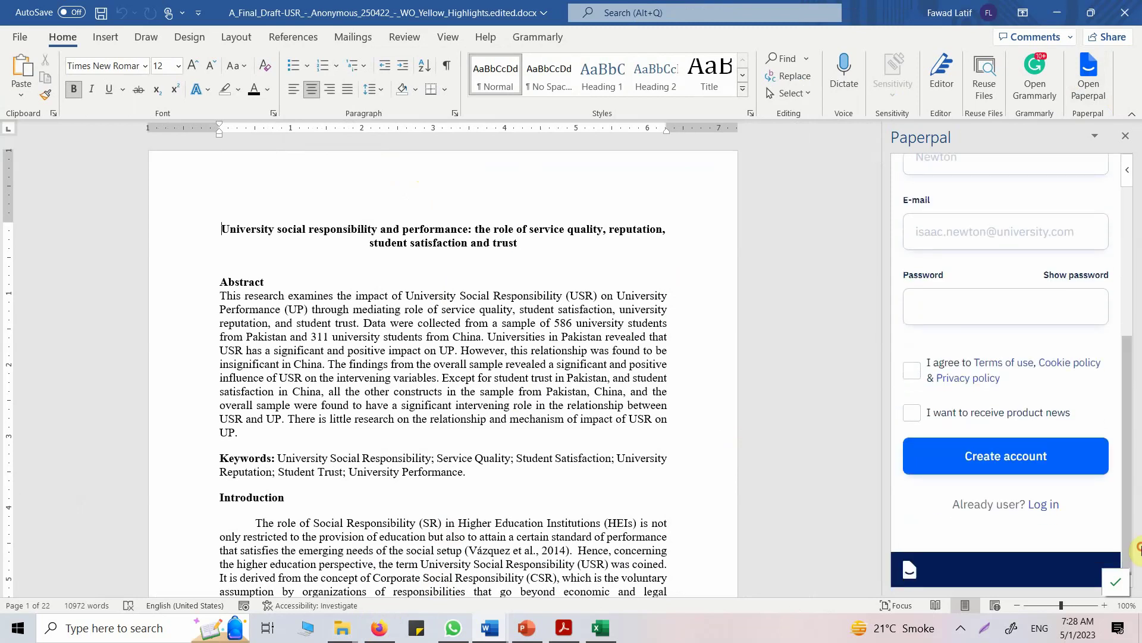
click(1045, 506)
click(1014, 451)
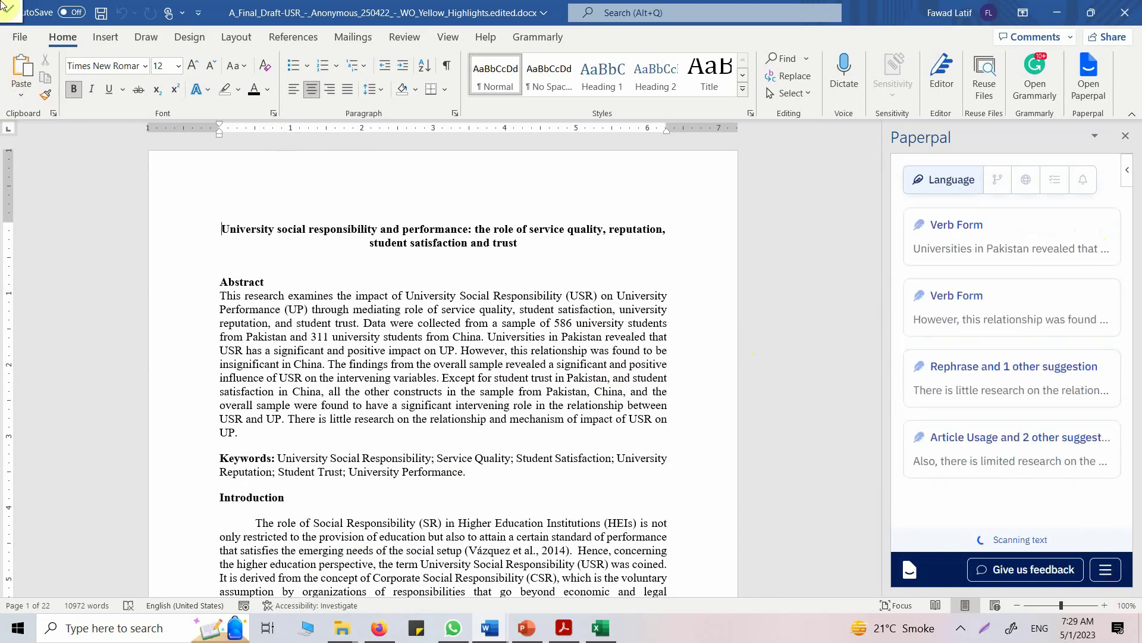
Step: Expand the Verb Form, Article Usage and 'Research has highlighted' rephrase suggestions
click(981, 239)
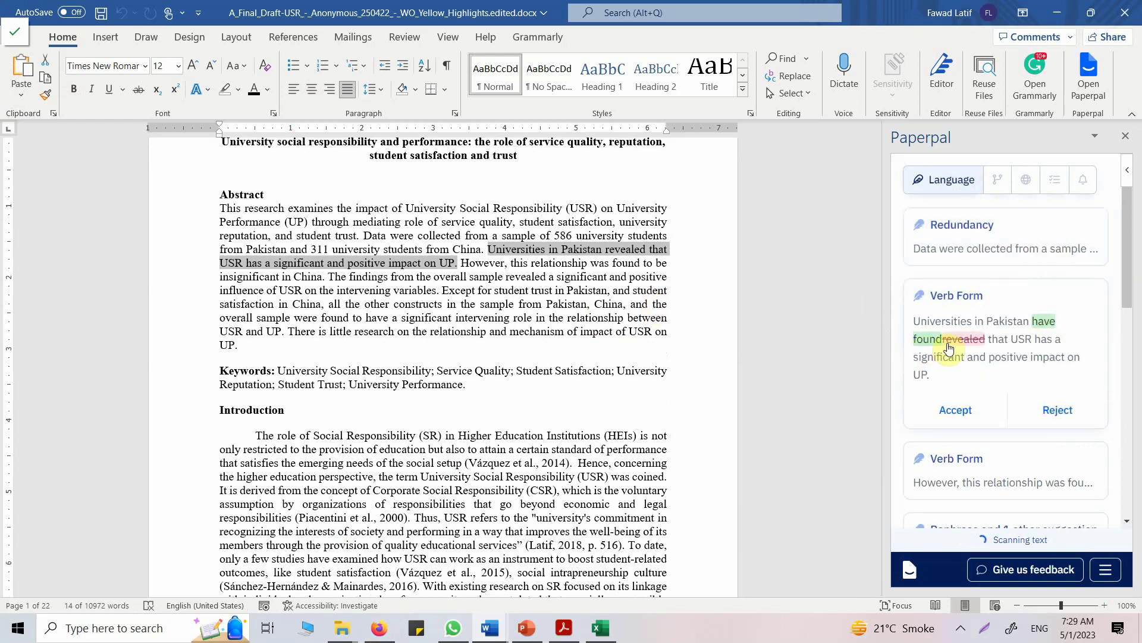
click(991, 230)
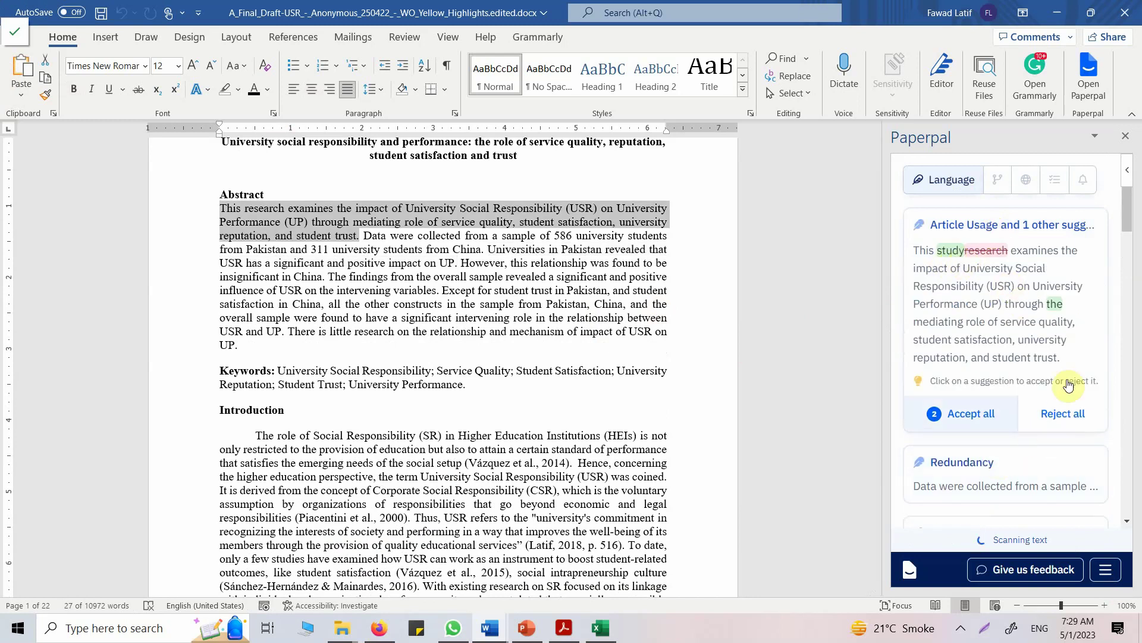
drag(1128, 220, 1130, 518)
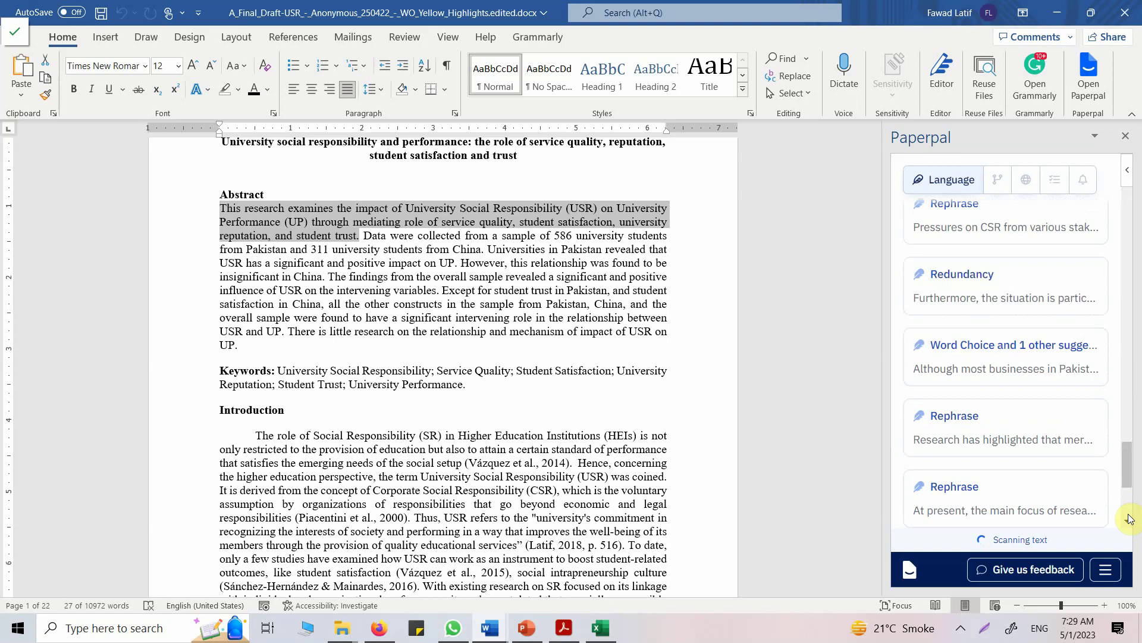
click(977, 436)
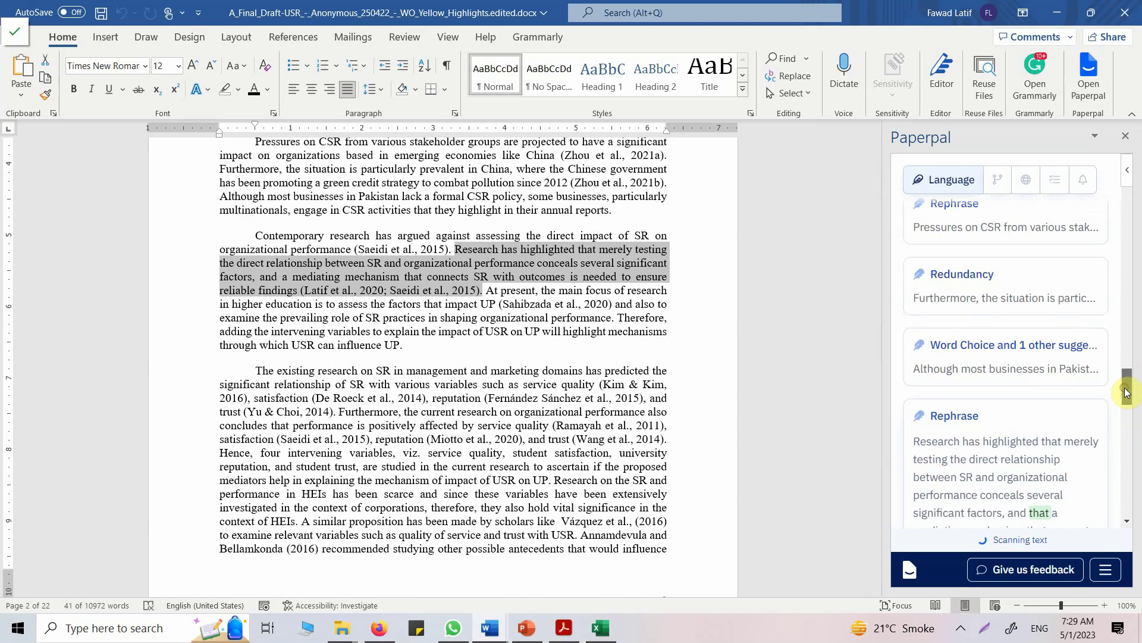
Step: Scroll further through the suggestion cards, then move to Paperpal's manuscript results in the browser
drag(1126, 392, 1132, 487)
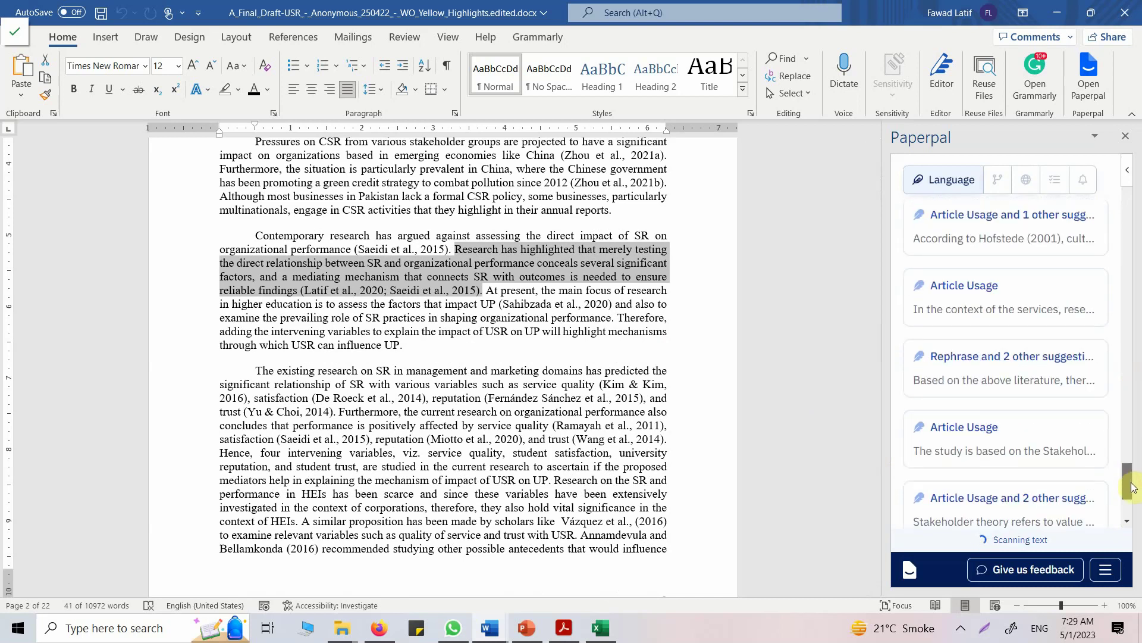
click(320, 376)
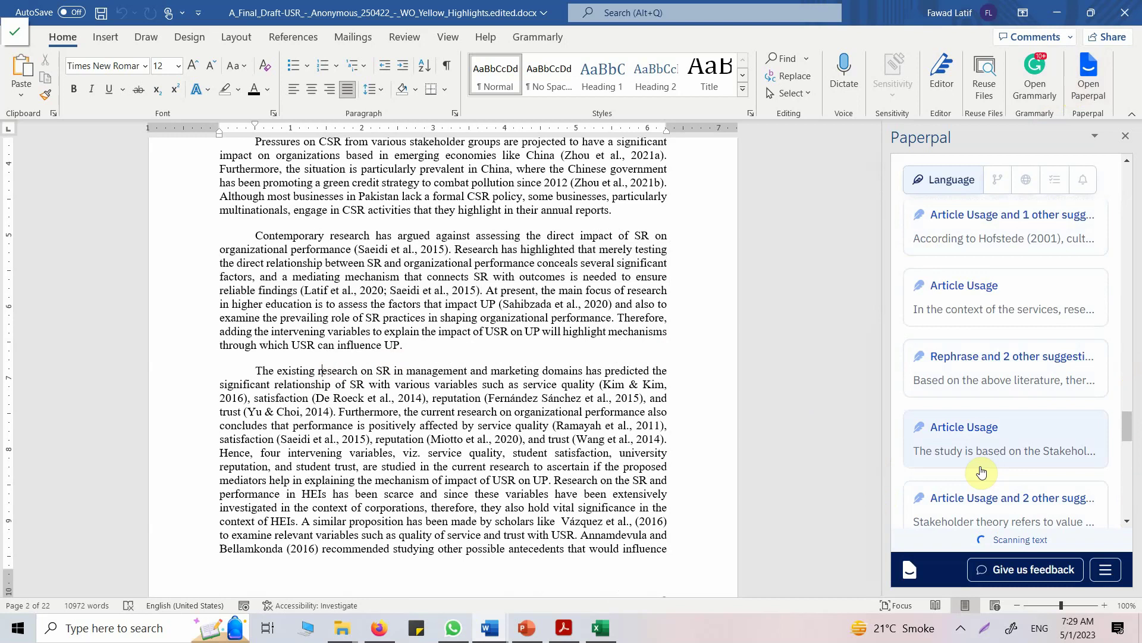
drag(1127, 434, 1128, 509)
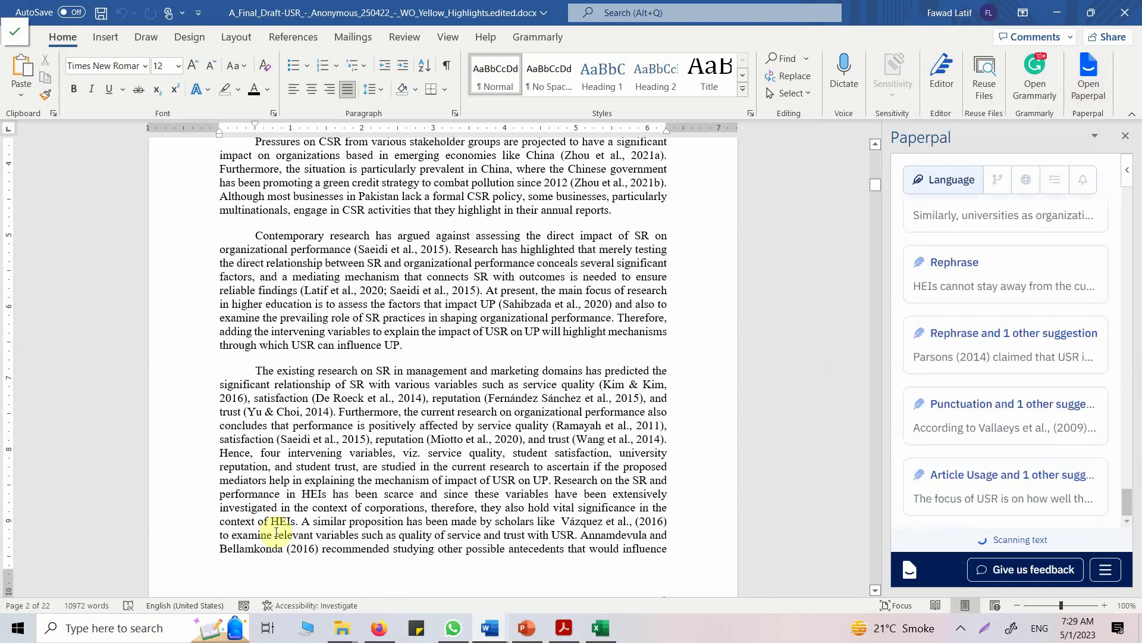
click(377, 636)
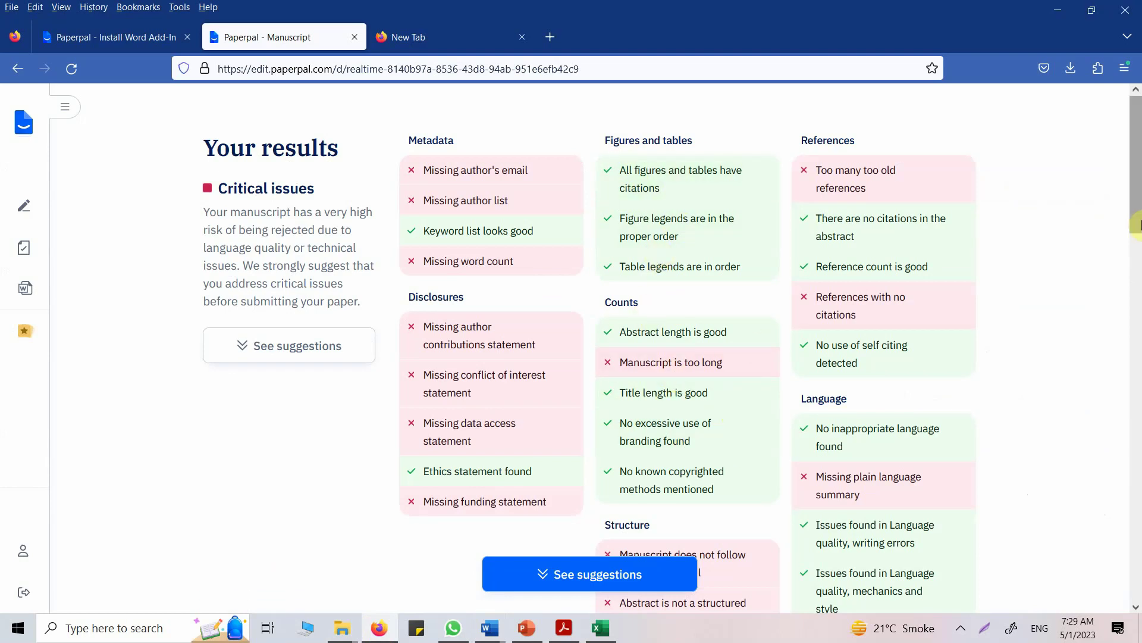
Step: Scroll through Paperpal's critical-issue results and edited-document Suggestions, then return to the Word manuscript
drag(1138, 186, 1138, 192)
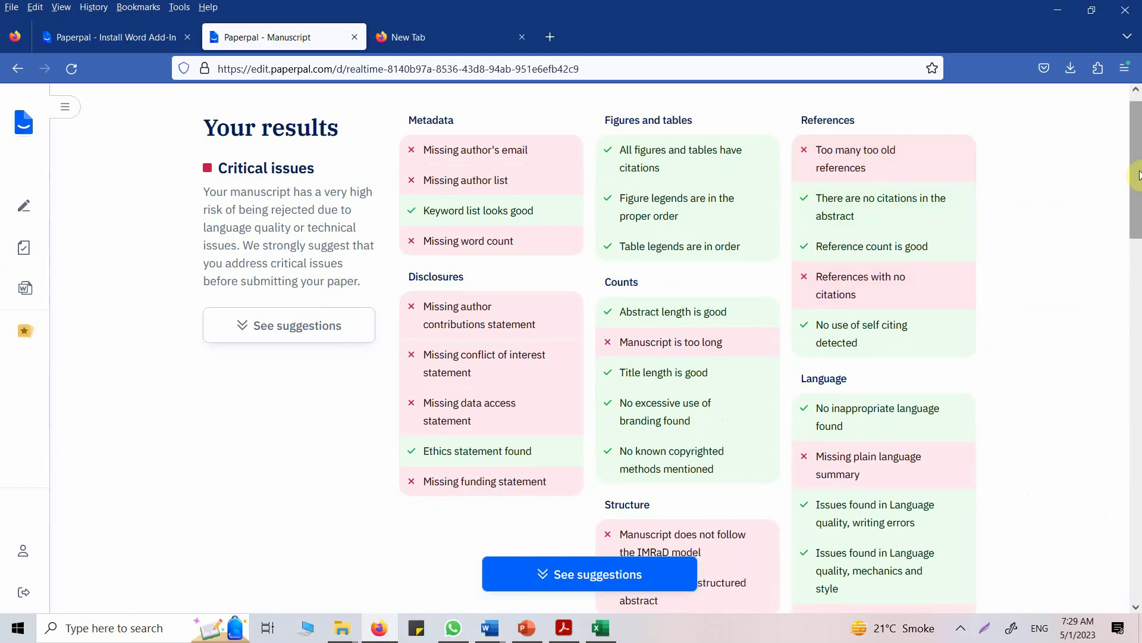
mouse_move(1138, 174)
mouse_down()
mouse_move(1137, 274)
mouse_move(1137, 165)
mouse_move(1138, 175)
mouse_up()
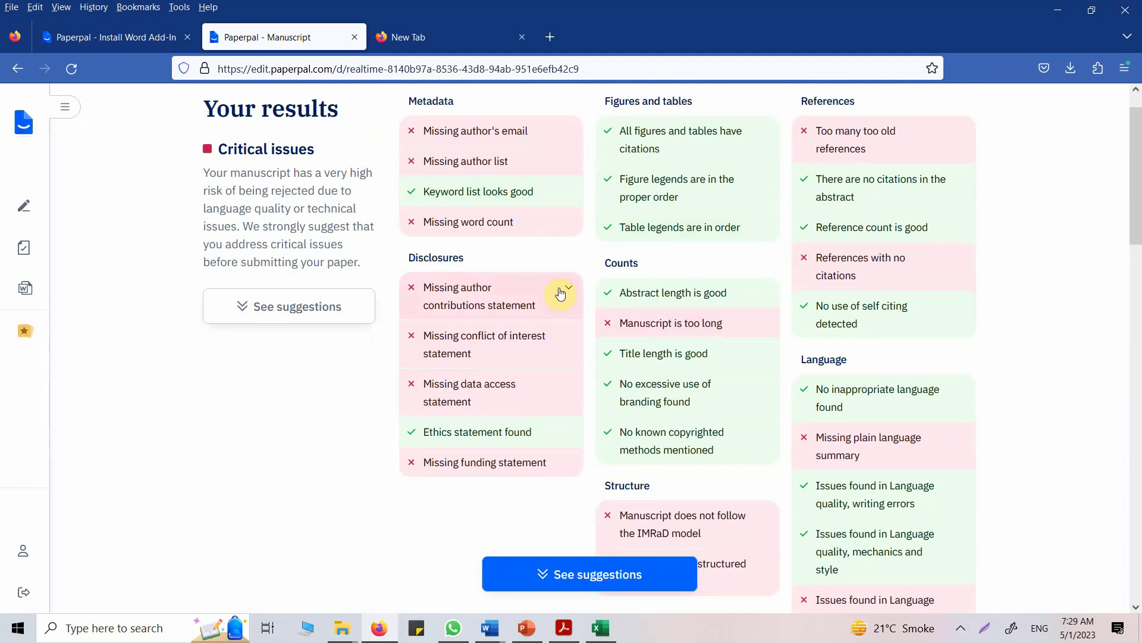
drag(1138, 152, 1138, 352)
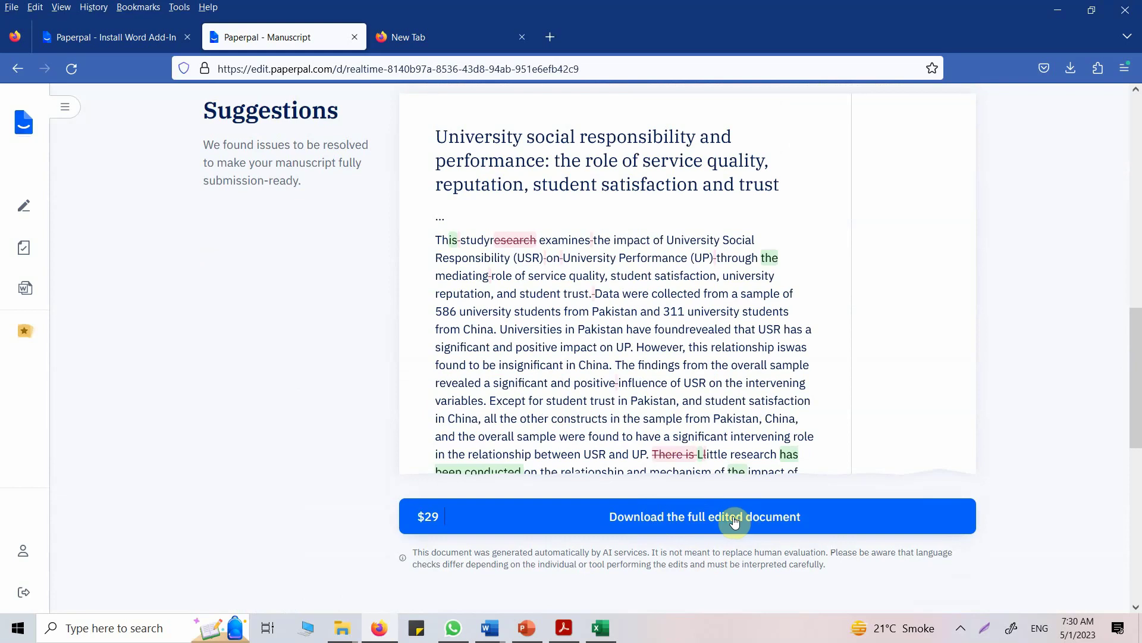
drag(1137, 402, 1137, 470)
key(alt+Tab)
drag(1127, 336, 1129, 187)
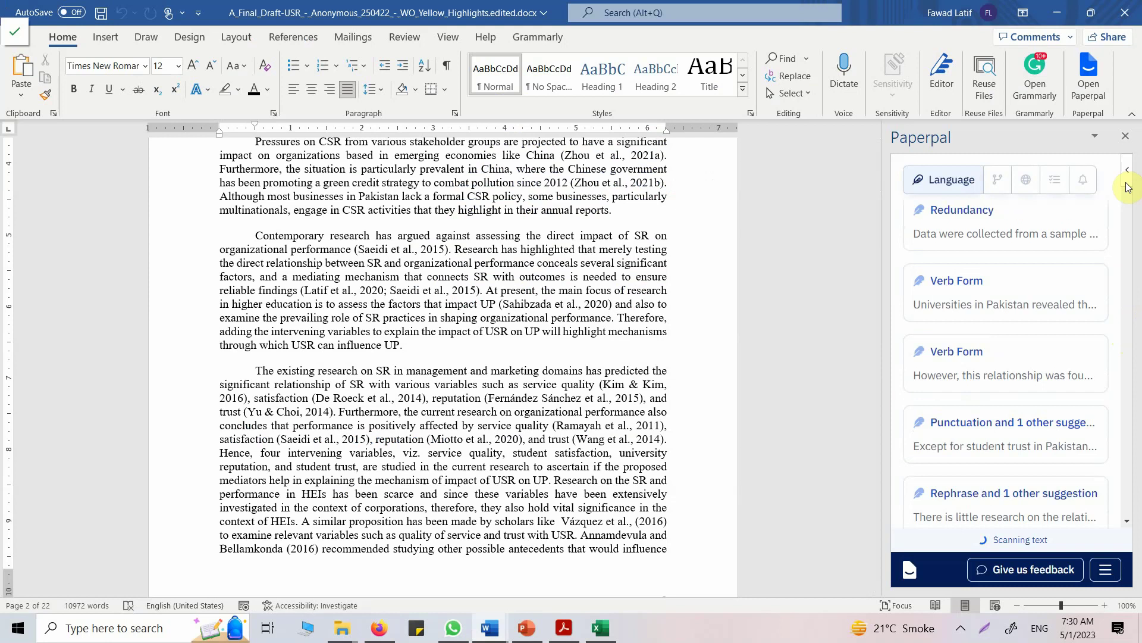